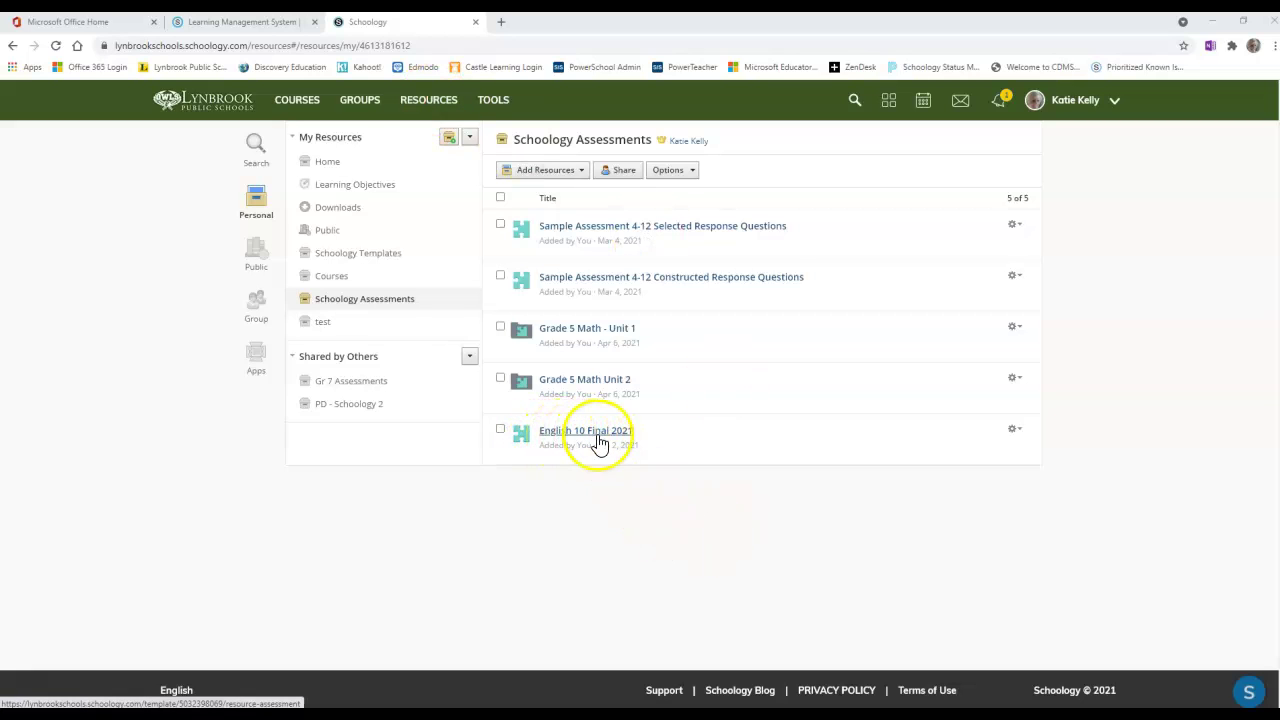
Step: Review the time limit in the setup of English 10 Final 2021 and return to the collection
{"action": "left_click", "coordinate": [603, 434]}
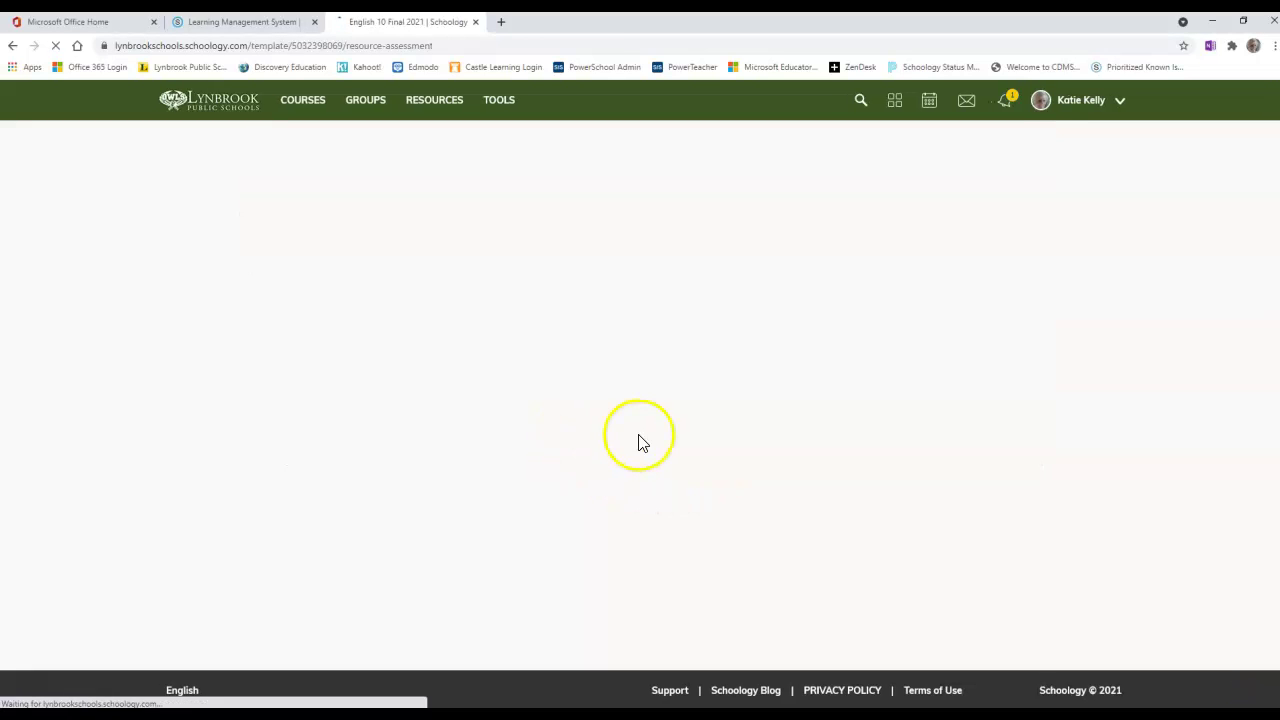
{"action": "left_click", "coordinate": [187, 245]}
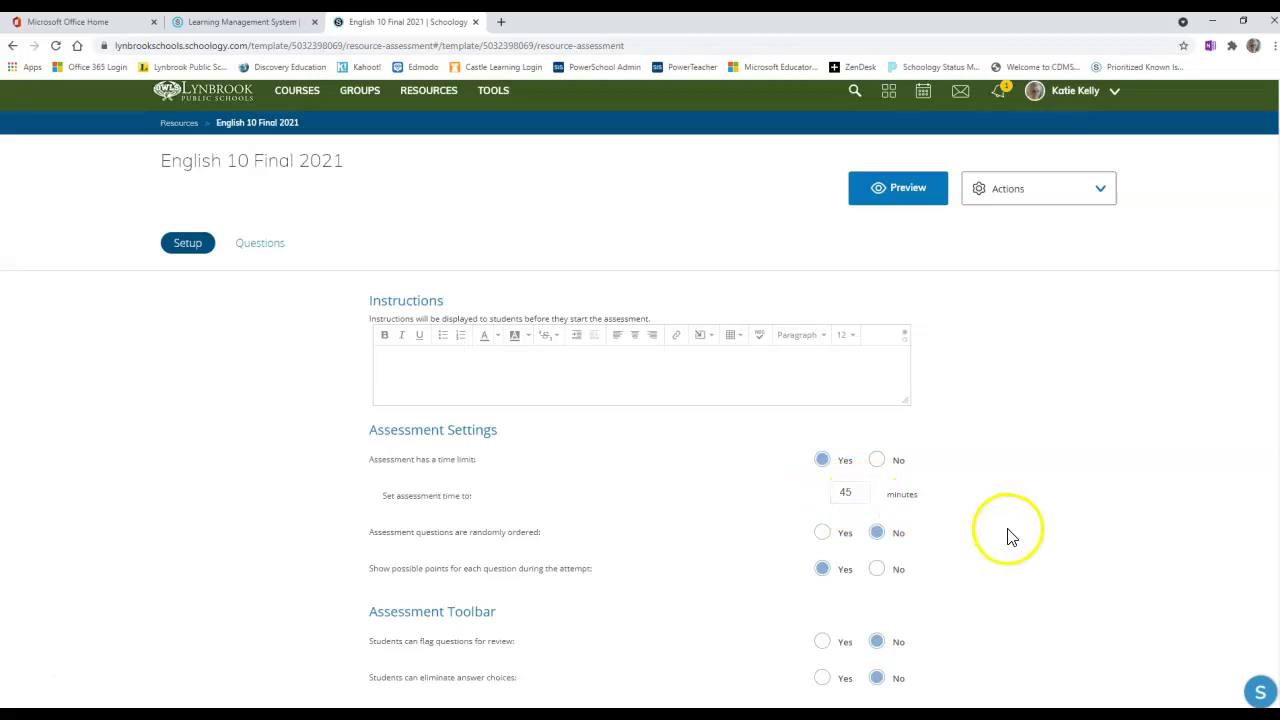
{"action": "left_click", "coordinate": [179, 122]}
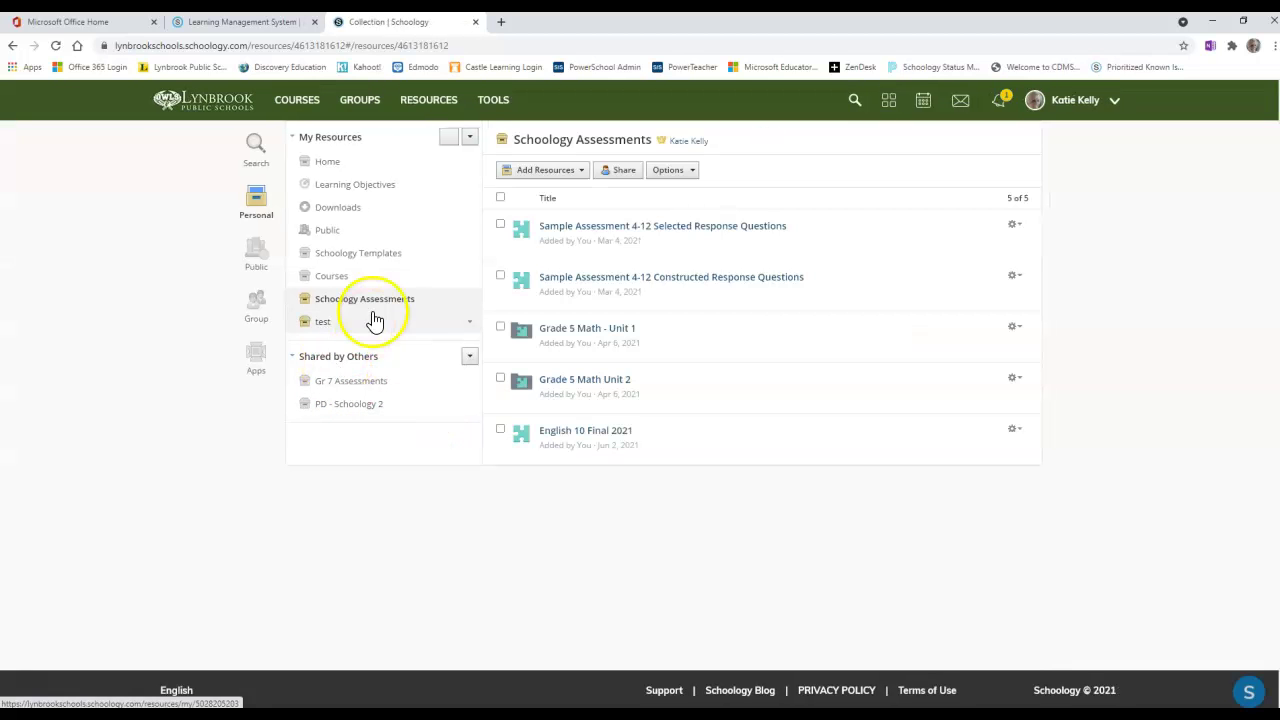
Step: Copy the English 10 Final 2021 assessment into the Schoology Assessments collection without a folder
{"action": "left_click", "coordinate": [1015, 432]}
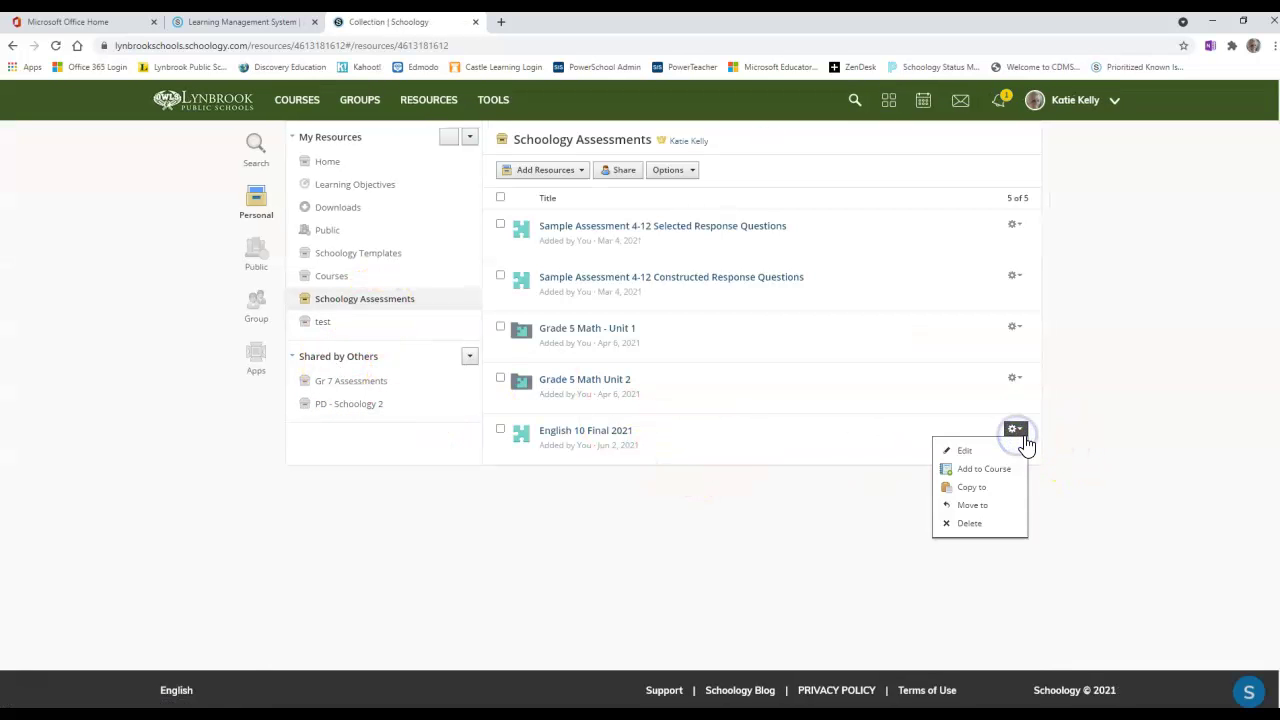
{"action": "left_click", "coordinate": [987, 497]}
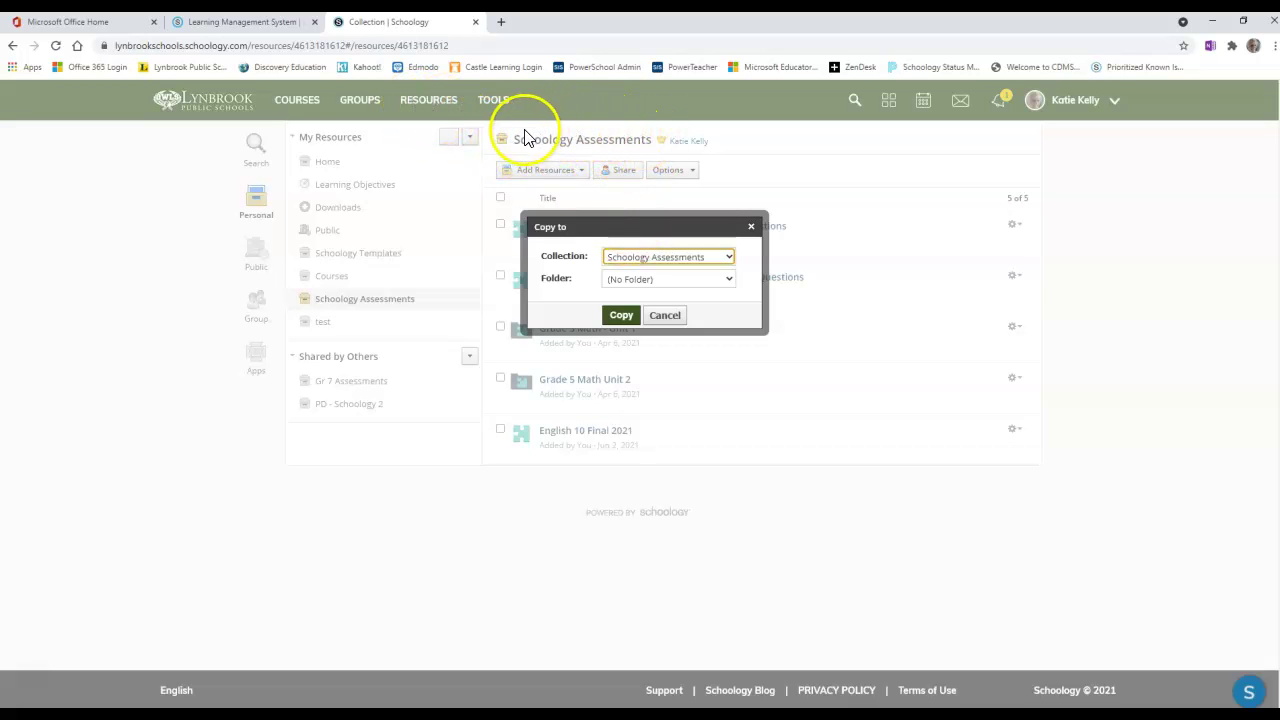
{"action": "left_click", "coordinate": [621, 315]}
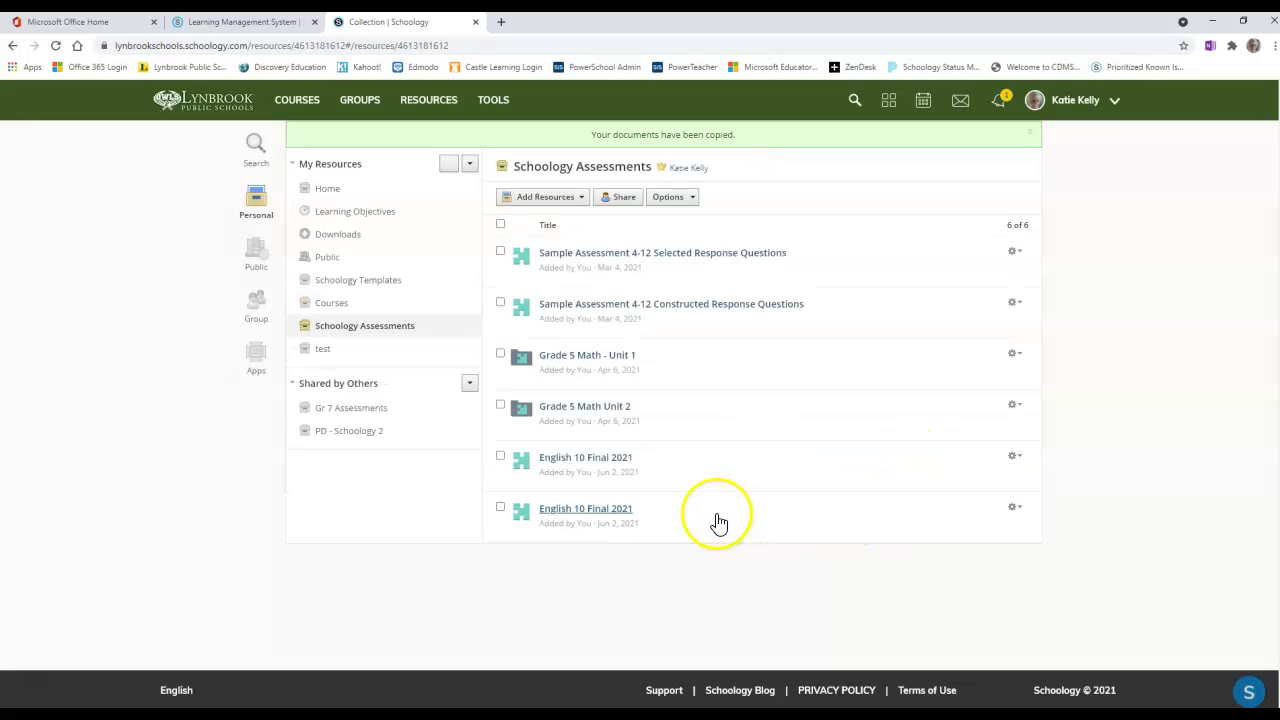
Step: Rename the copied assessment as English 10 Final 2021 v2
{"action": "left_click", "coordinate": [1016, 508]}
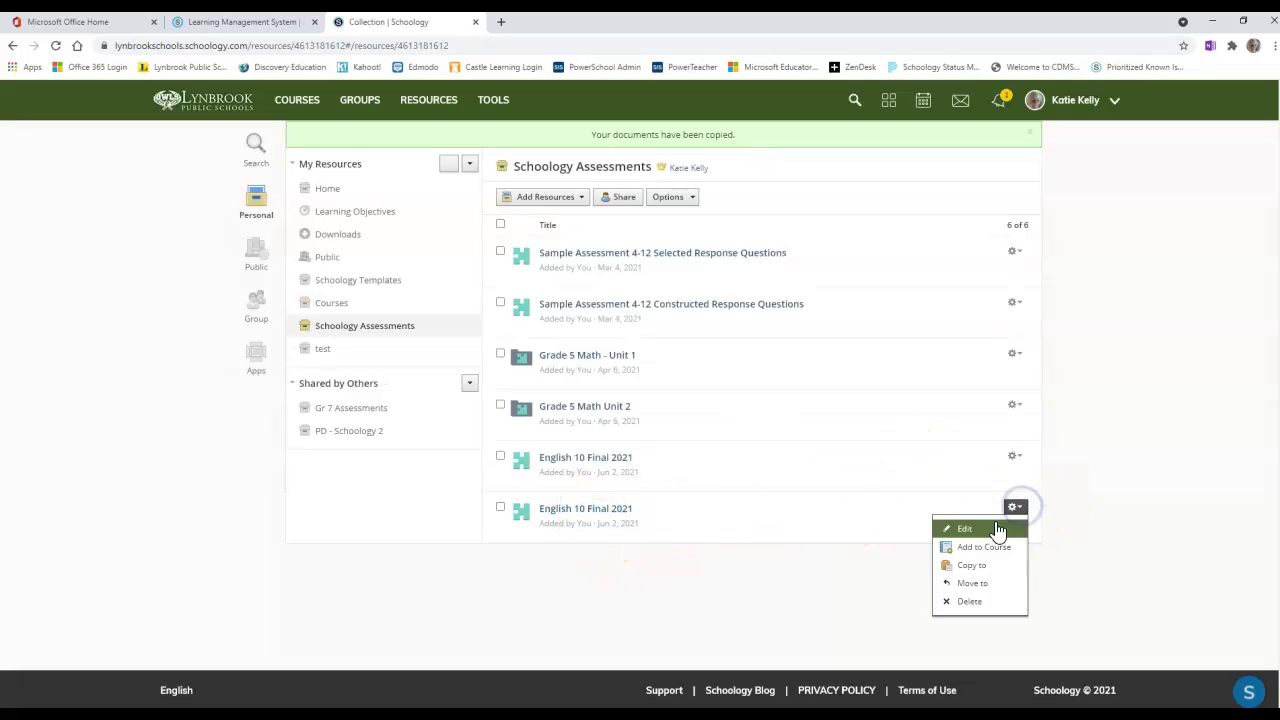
{"action": "left_click", "coordinate": [988, 535]}
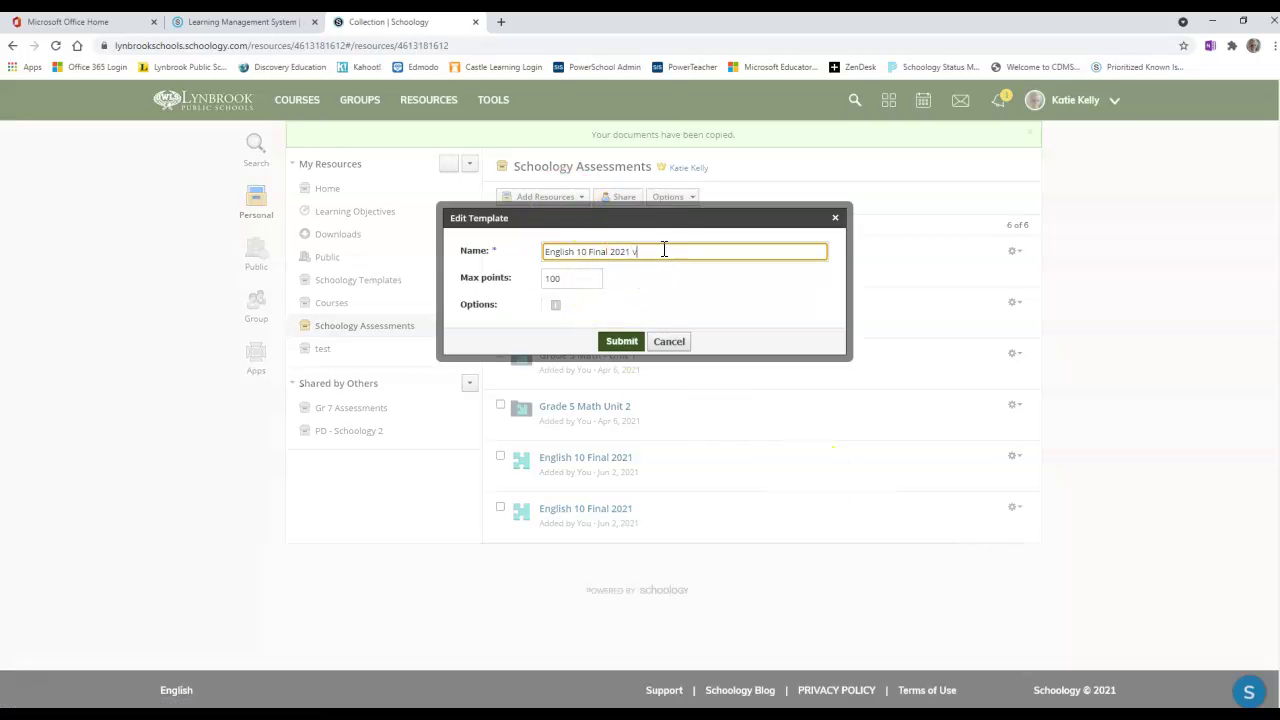
{"action": "left_click", "coordinate": [621, 341]}
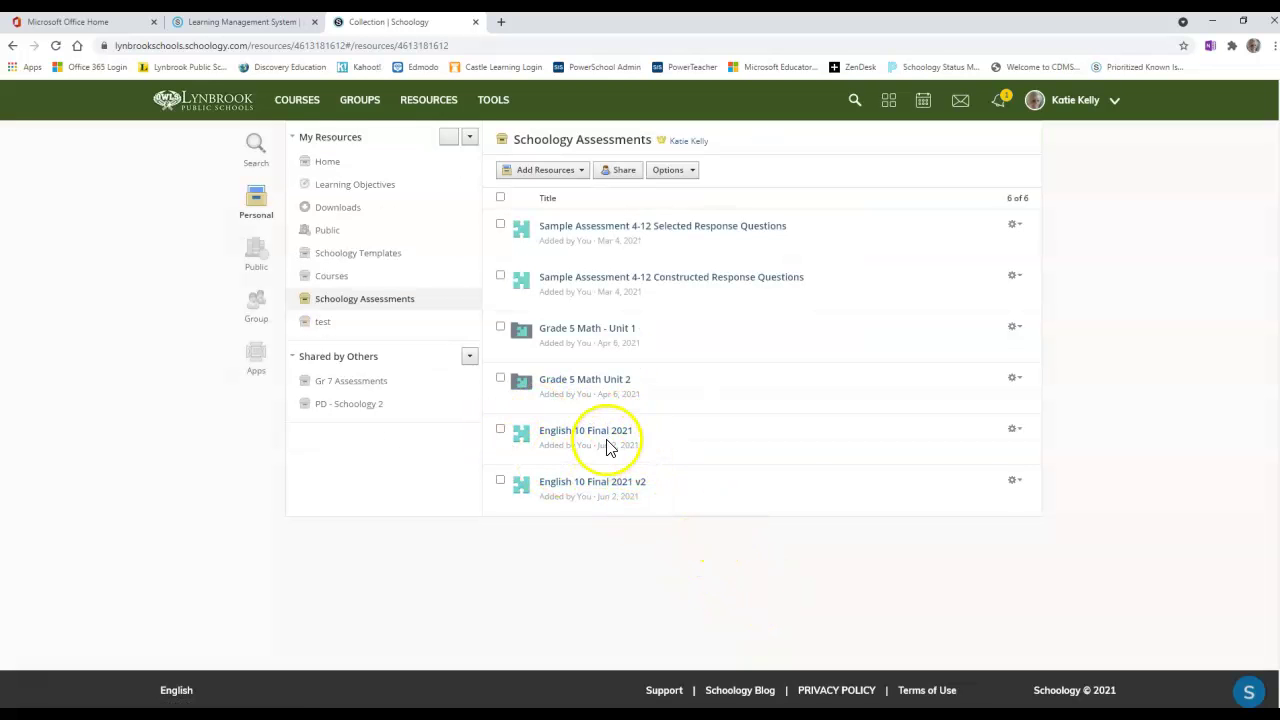
Step: Set the time limit of English 10 Final 2021 v2 to 90 minutes and return to the collection
{"action": "left_click", "coordinate": [545, 483]}
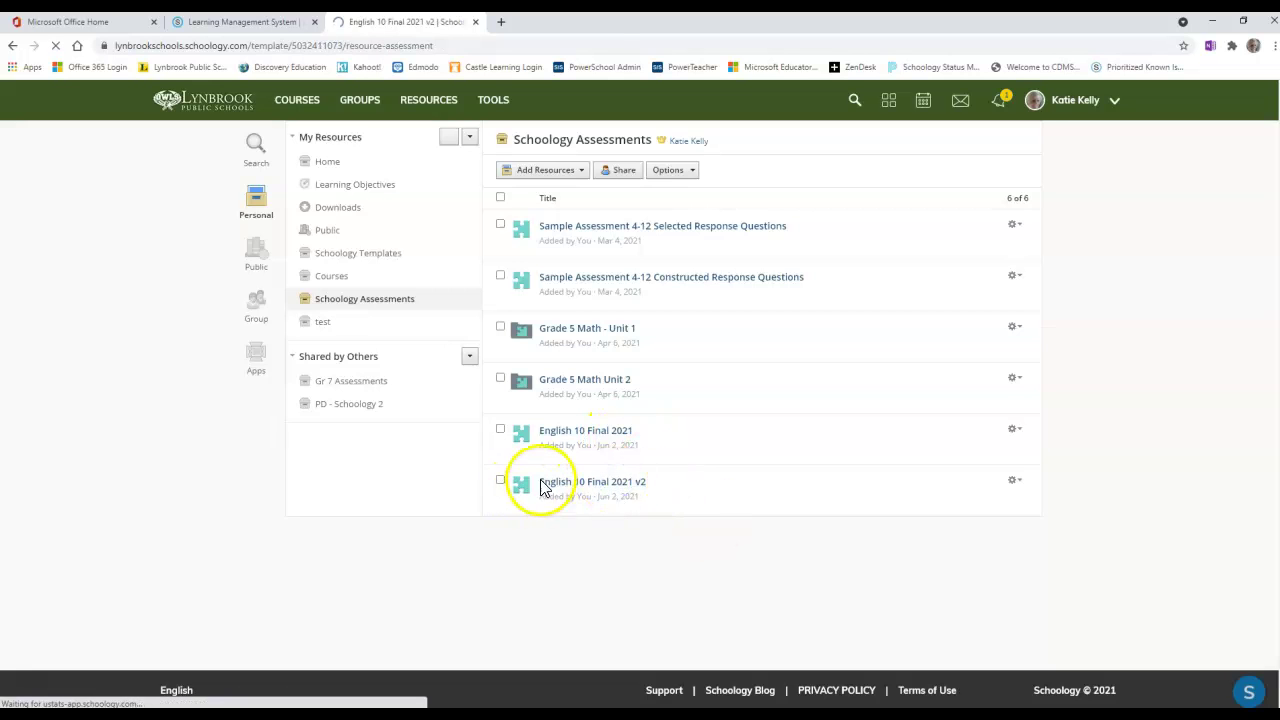
{"action": "left_click", "coordinate": [187, 245]}
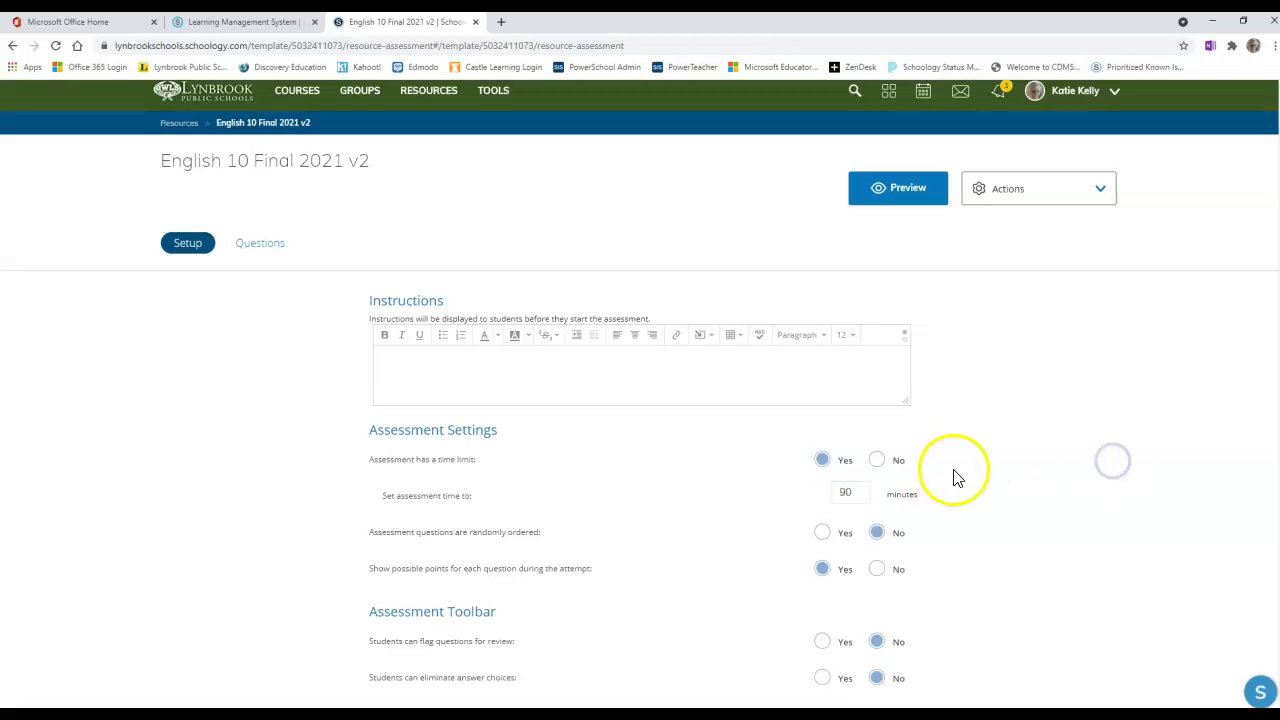
{"action": "scroll", "coordinate": [954, 477], "scroll_direction": "down", "scroll_amount": 5}
{"action": "left_click", "coordinate": [400, 622]}
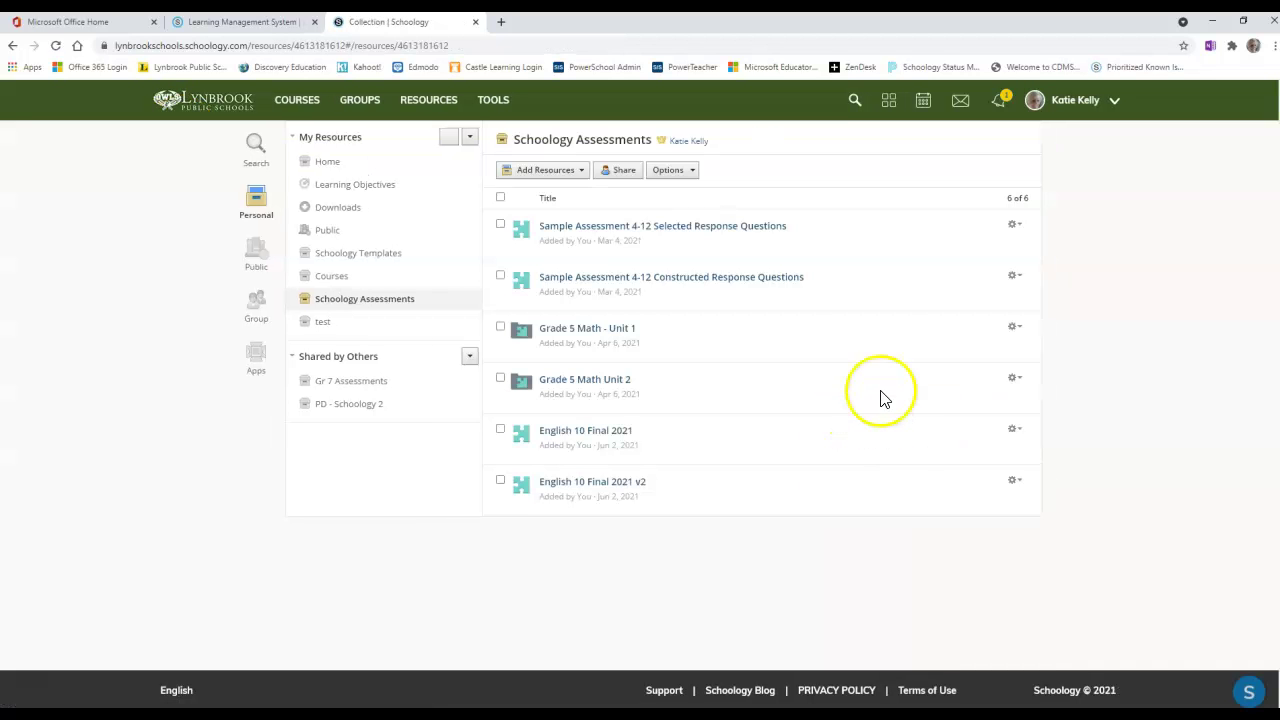
{"action": "left_click", "coordinate": [35, 675]}
Step: Start adding English 10 Final 2021 to the teacher's English 10: Section 1 course, in the English 10 Final Exam folder
{"action": "left_click", "coordinate": [1021, 432]}
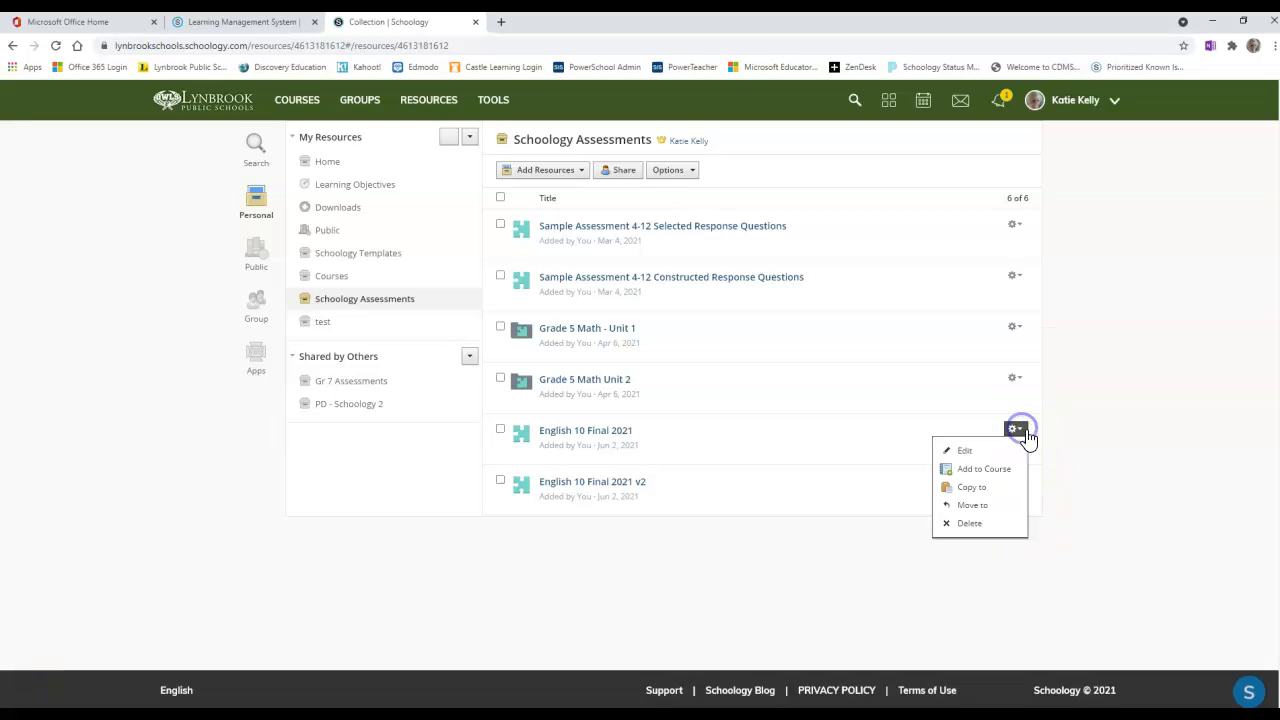
{"action": "left_click", "coordinate": [990, 477]}
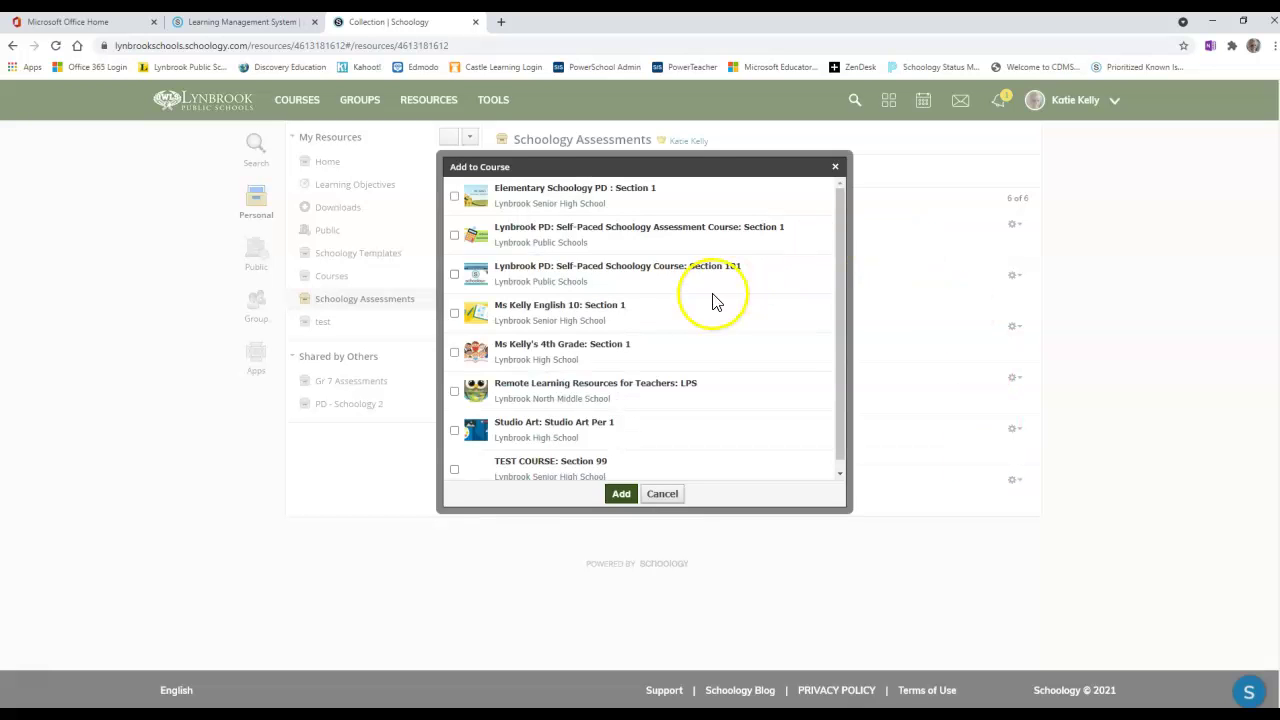
{"action": "left_click", "coordinate": [455, 314]}
{"action": "left_click", "coordinate": [621, 342]}
{"action": "left_click", "coordinate": [620, 355]}
{"action": "scroll", "coordinate": [622, 360], "scroll_direction": "down", "scroll_amount": 2}
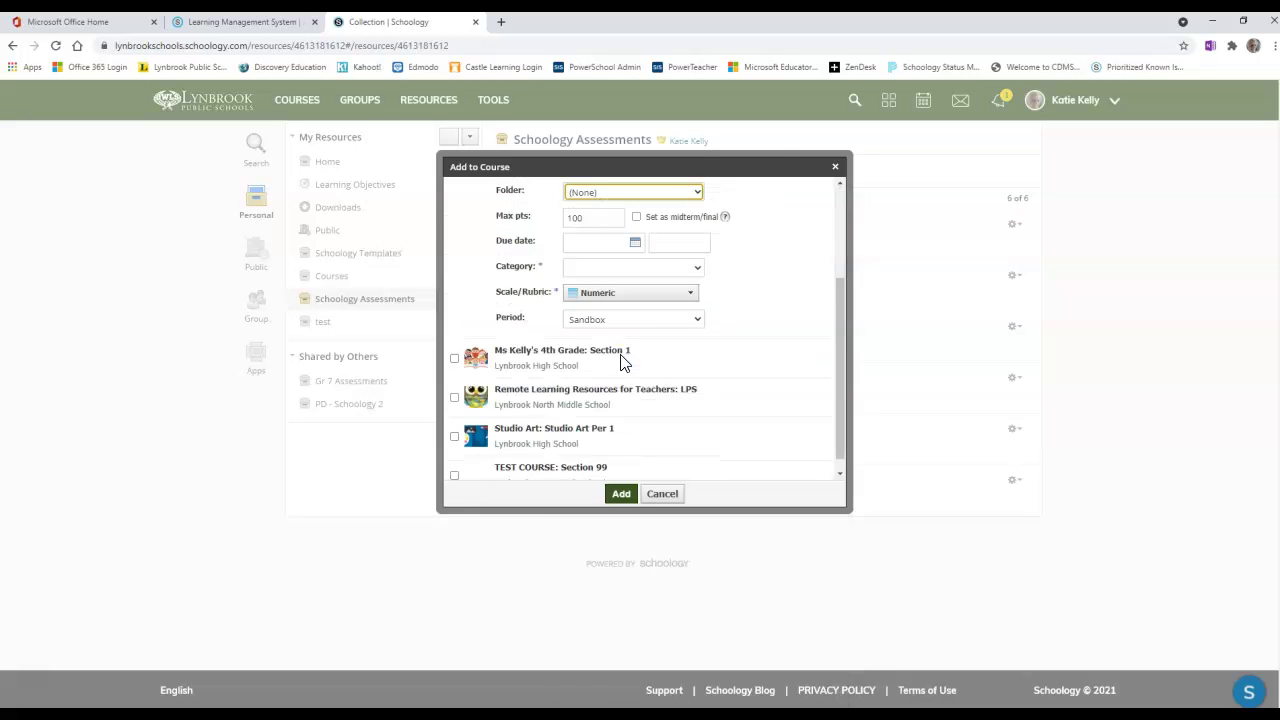
{"action": "scroll", "coordinate": [640, 310], "scroll_direction": "up", "scroll_amount": 2}
{"action": "left_click", "coordinate": [616, 345]}
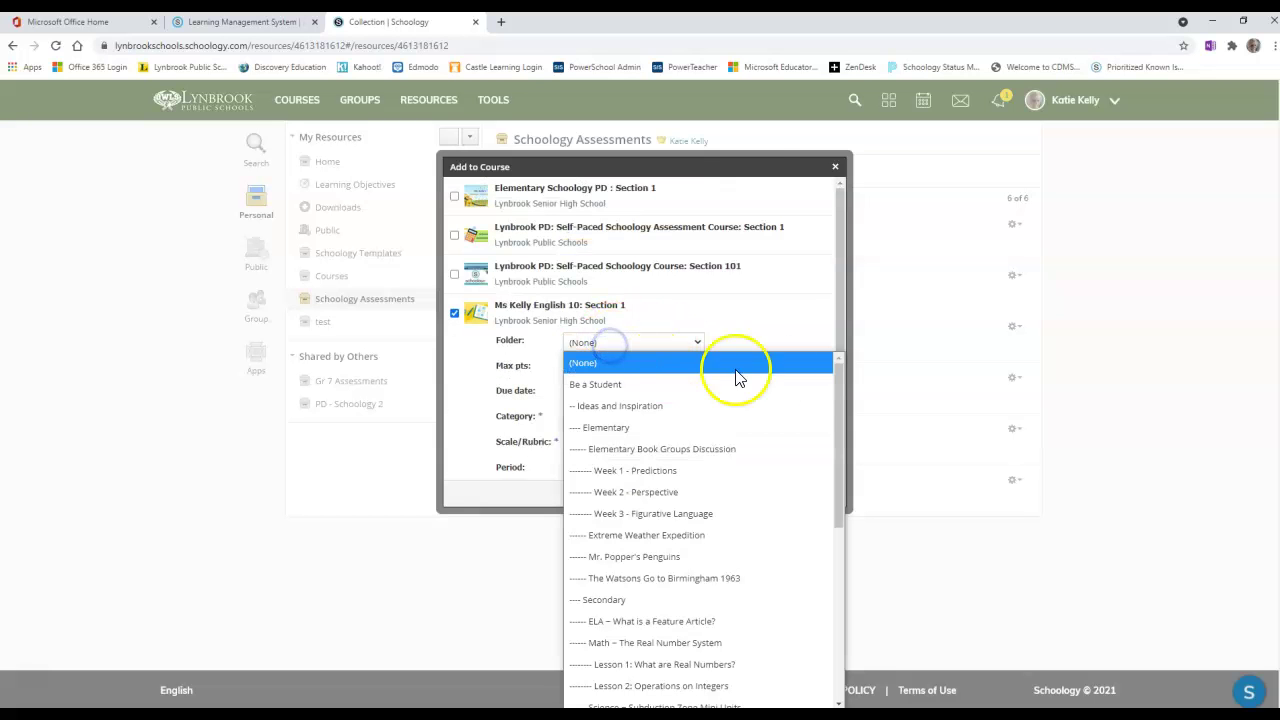
{"action": "left_click_drag", "start_coordinate": [837, 383], "coordinate": [839, 595]}
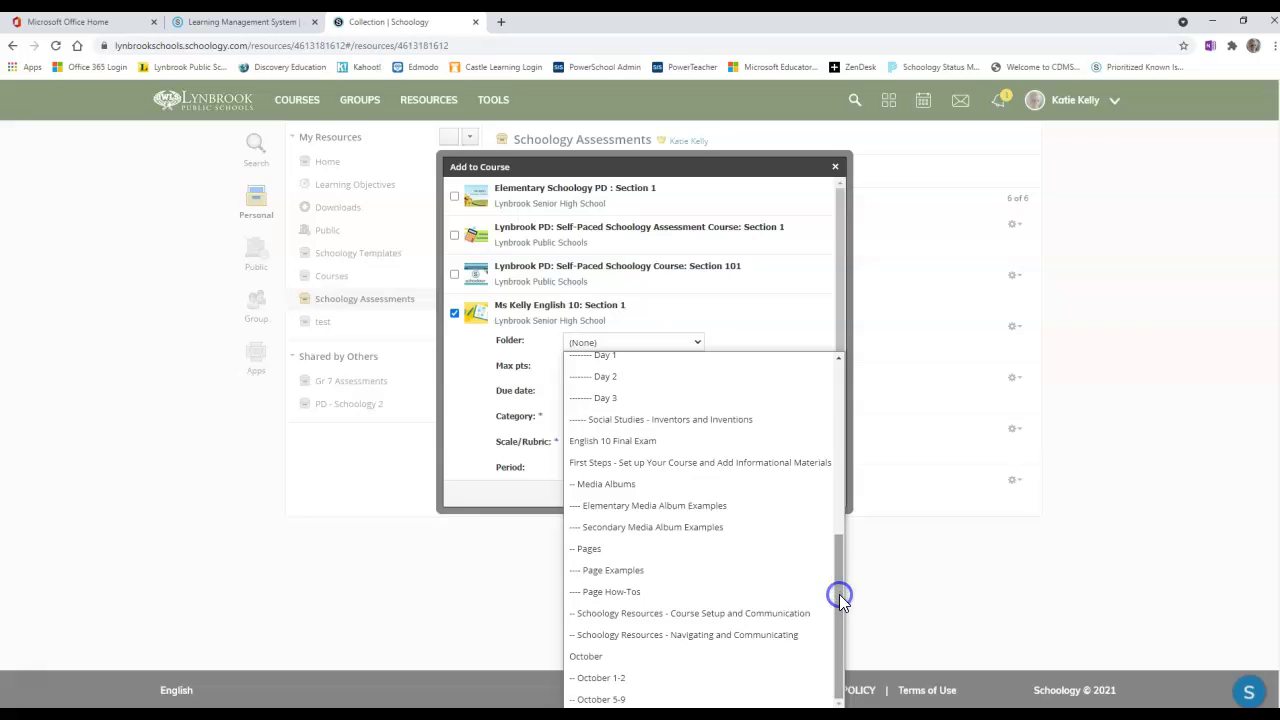
{"action": "left_click", "coordinate": [610, 447]}
Step: Set the due date to 6/22/21 and the category to Test, and add English 10 Final 2021 to the course
{"action": "left_click", "coordinate": [634, 393]}
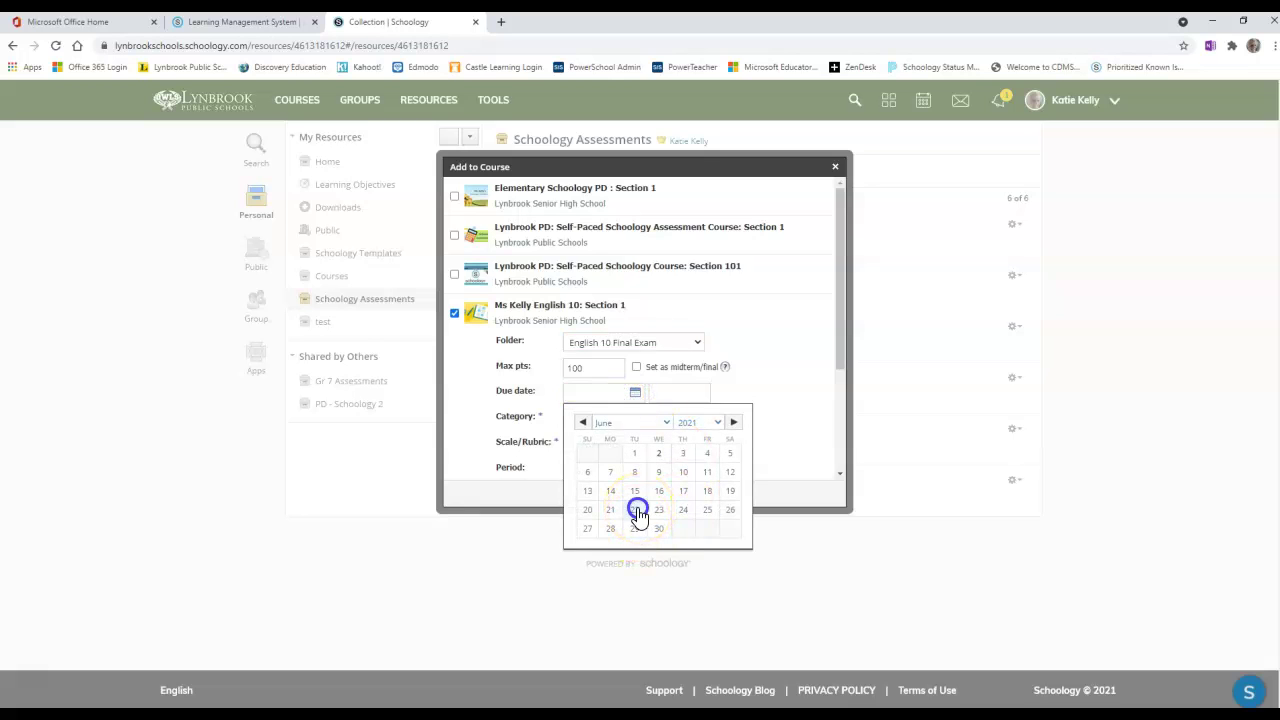
{"action": "left_click", "coordinate": [638, 510]}
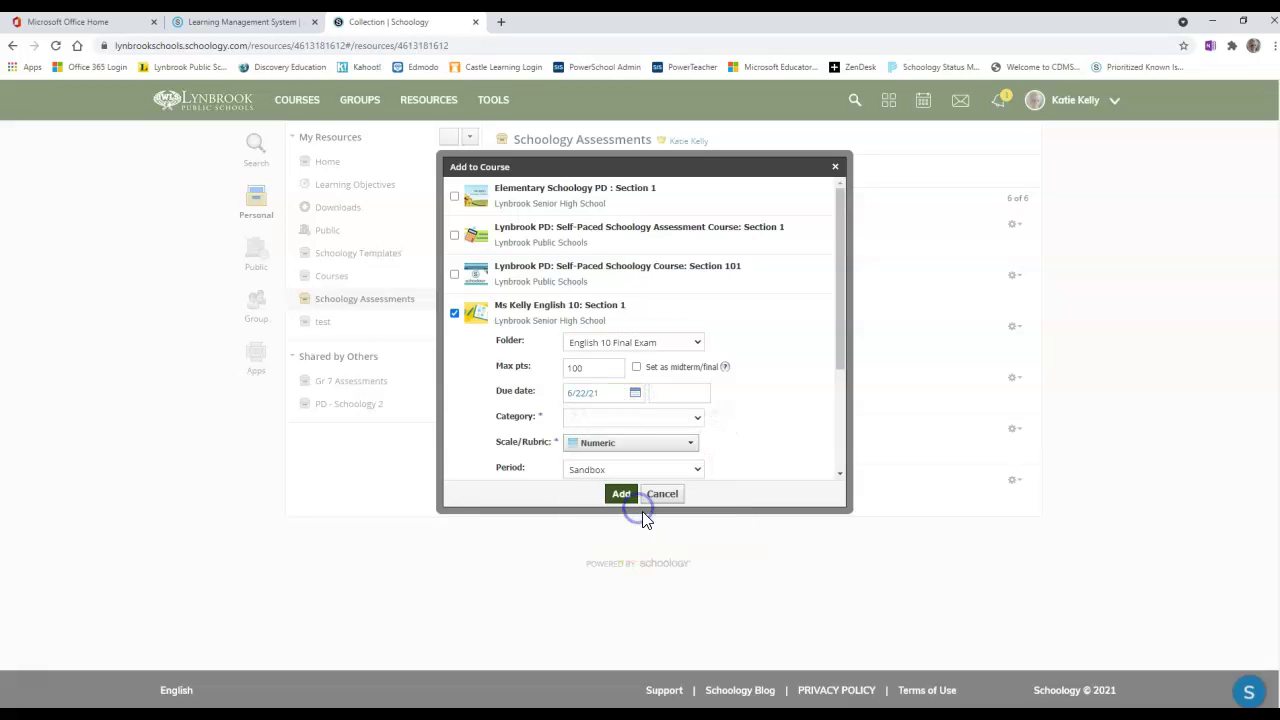
{"action": "left_click", "coordinate": [630, 420]}
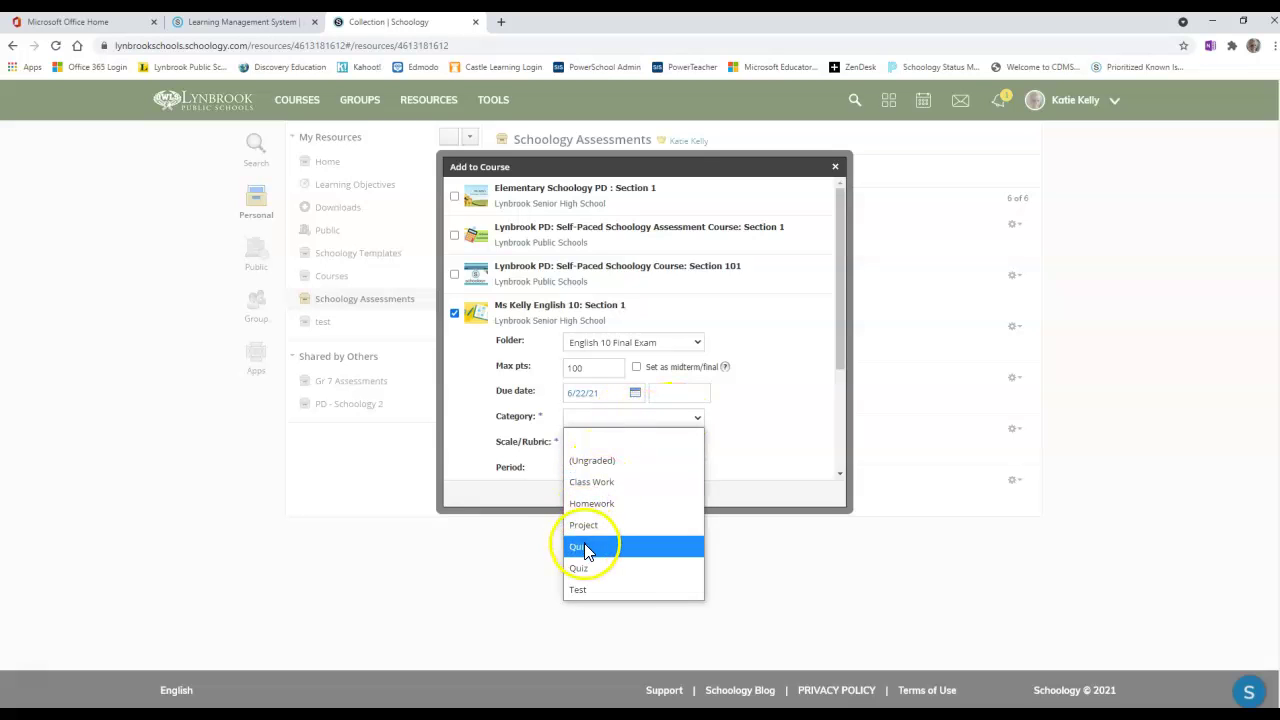
{"action": "left_click", "coordinate": [595, 592]}
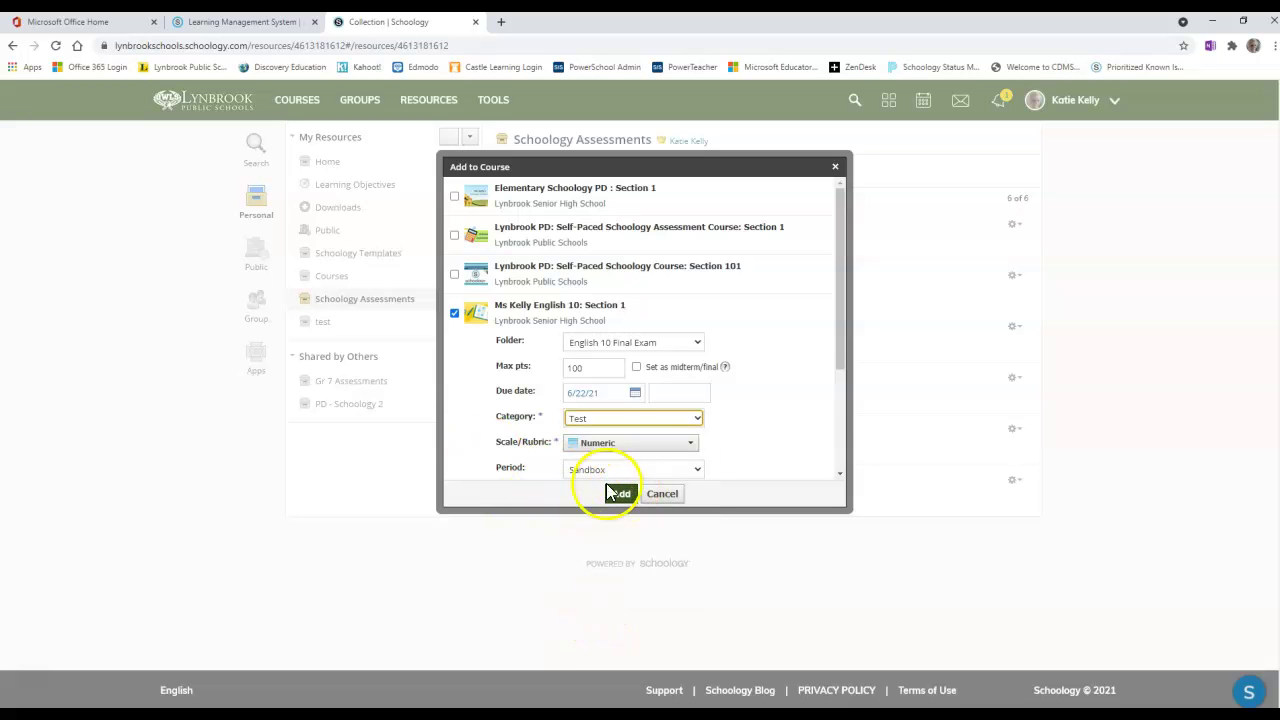
{"action": "scroll", "coordinate": [640, 470], "scroll_direction": "down", "scroll_amount": 2}
{"action": "left_click", "coordinate": [617, 494]}
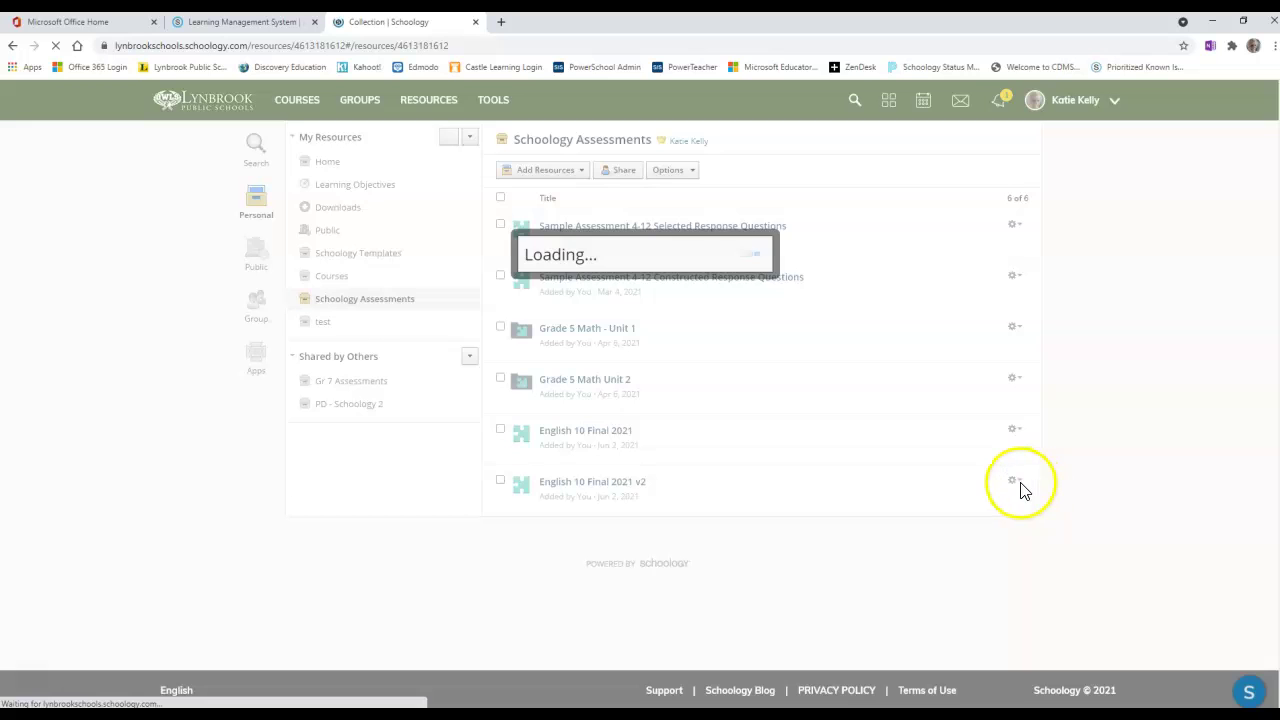
Step: Start adding English 10 Final 2021 v2 to the same English 10: Section 1 course, in the English 10 Final Exam folder
{"action": "left_click", "coordinate": [1015, 507]}
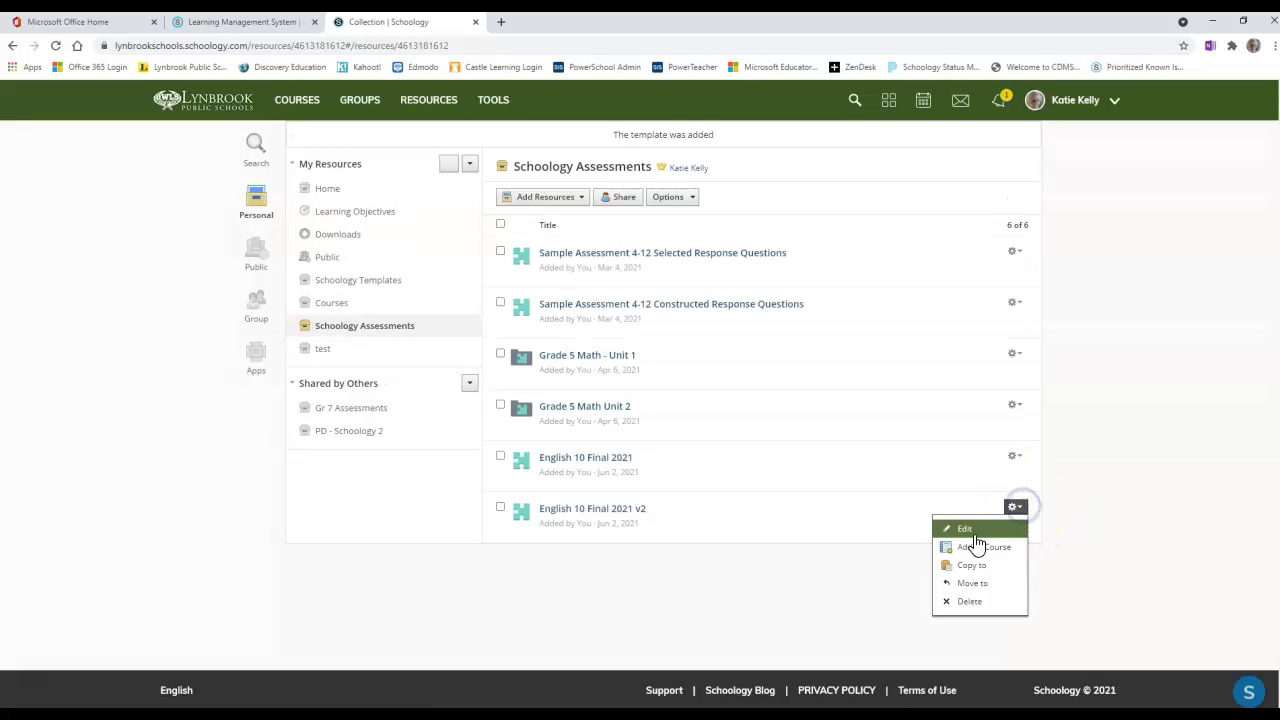
{"action": "left_click", "coordinate": [983, 549]}
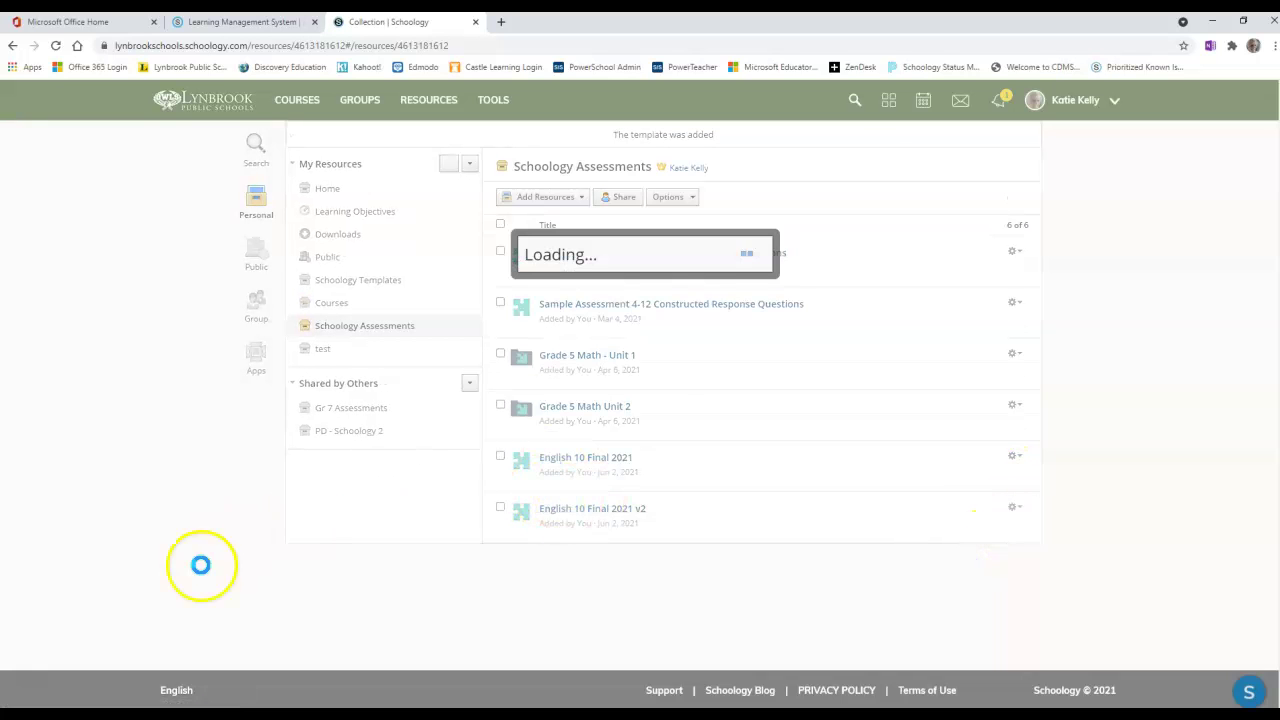
{"action": "left_click", "coordinate": [454, 313]}
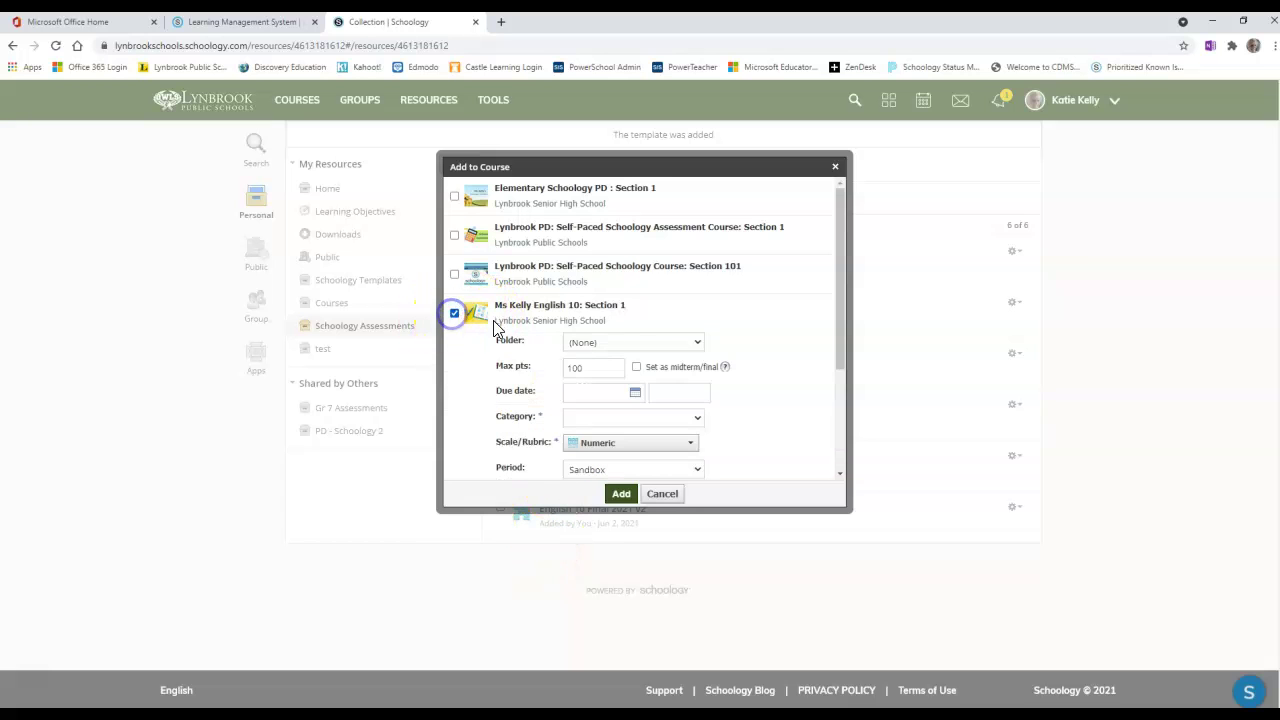
{"action": "left_click", "coordinate": [605, 344]}
{"action": "scroll", "coordinate": [625, 420], "scroll_direction": "down", "scroll_amount": 10}
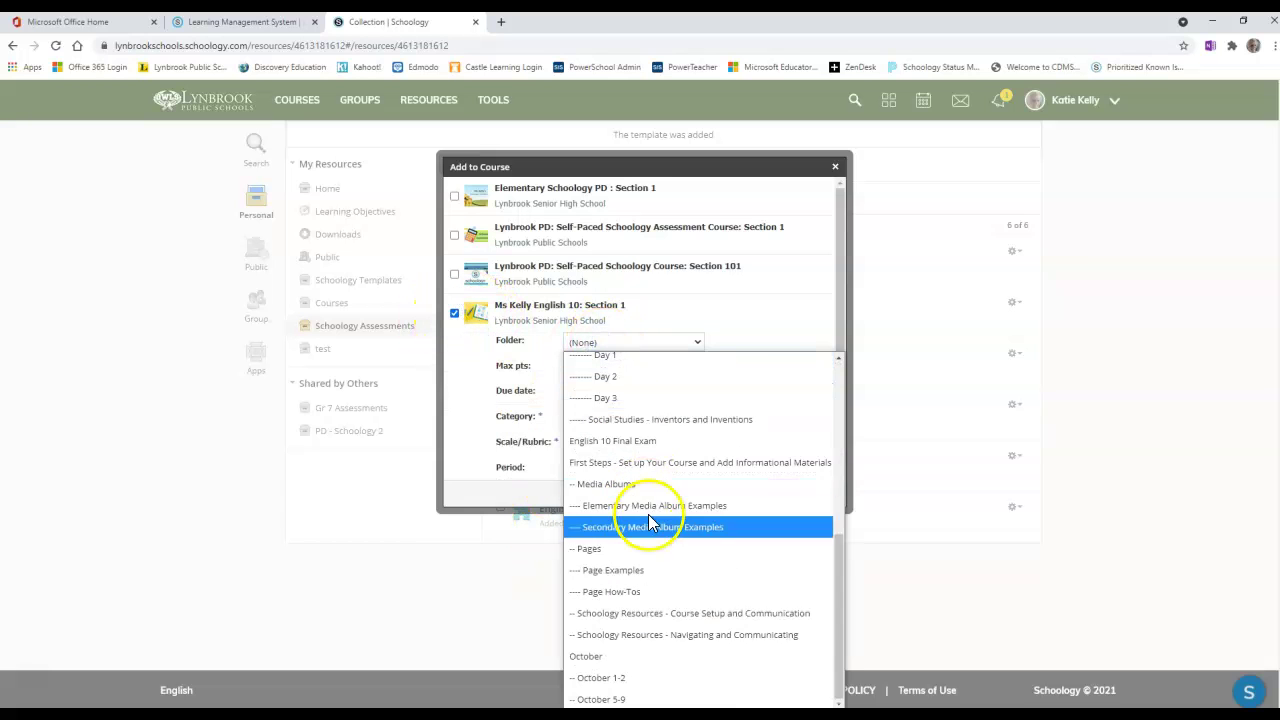
{"action": "left_click", "coordinate": [607, 441]}
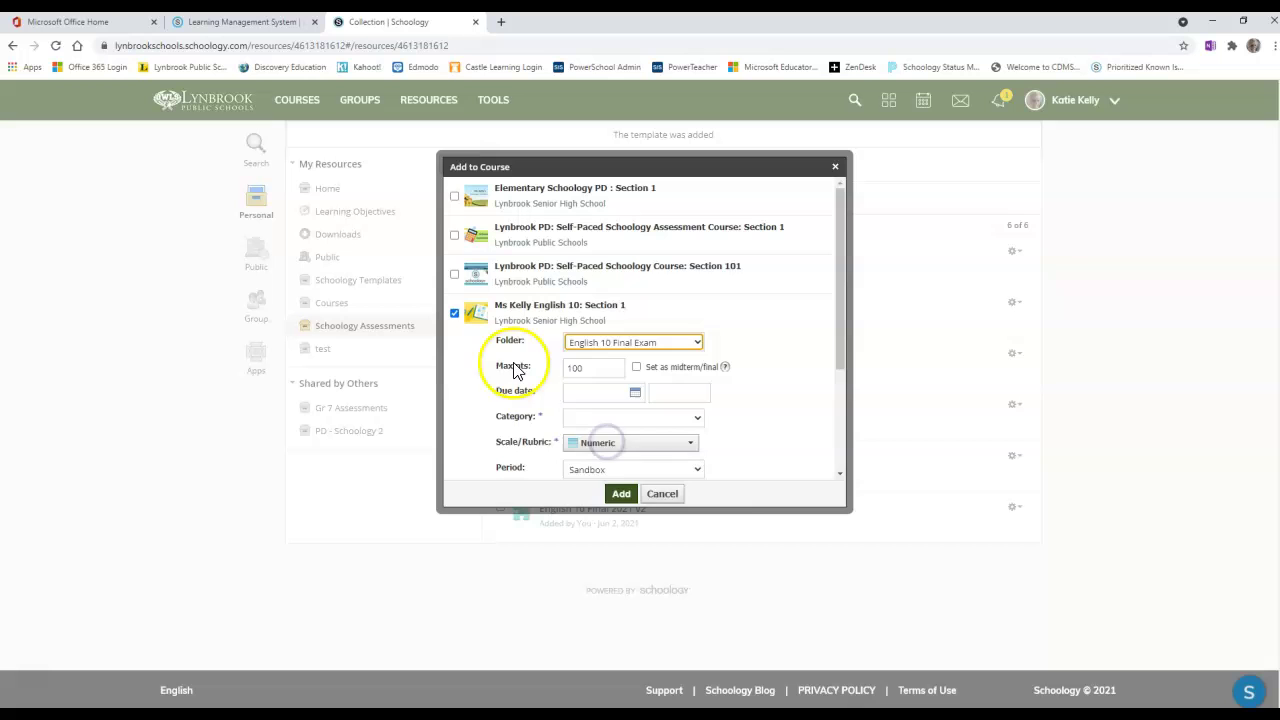
Step: Give the v2 assessment a June 22, 2021 due date and the Test category, and add it to the course
{"action": "left_click", "coordinate": [632, 393]}
{"action": "left_click", "coordinate": [640, 513]}
{"action": "left_click", "coordinate": [587, 416]}
{"action": "left_click", "coordinate": [588, 590]}
{"action": "left_click", "coordinate": [612, 492]}
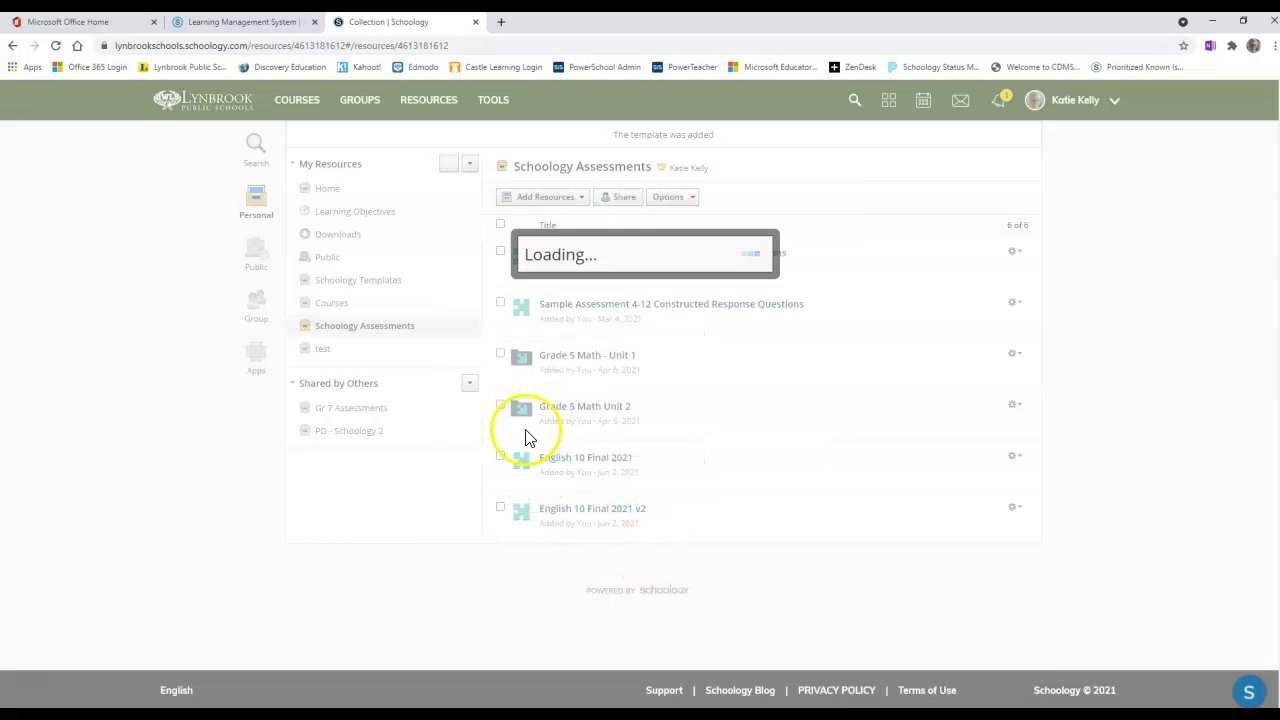
Step: Open the teacher's English 10 course and unpublish its English 10 Final Exam folder
{"action": "left_click", "coordinate": [294, 102]}
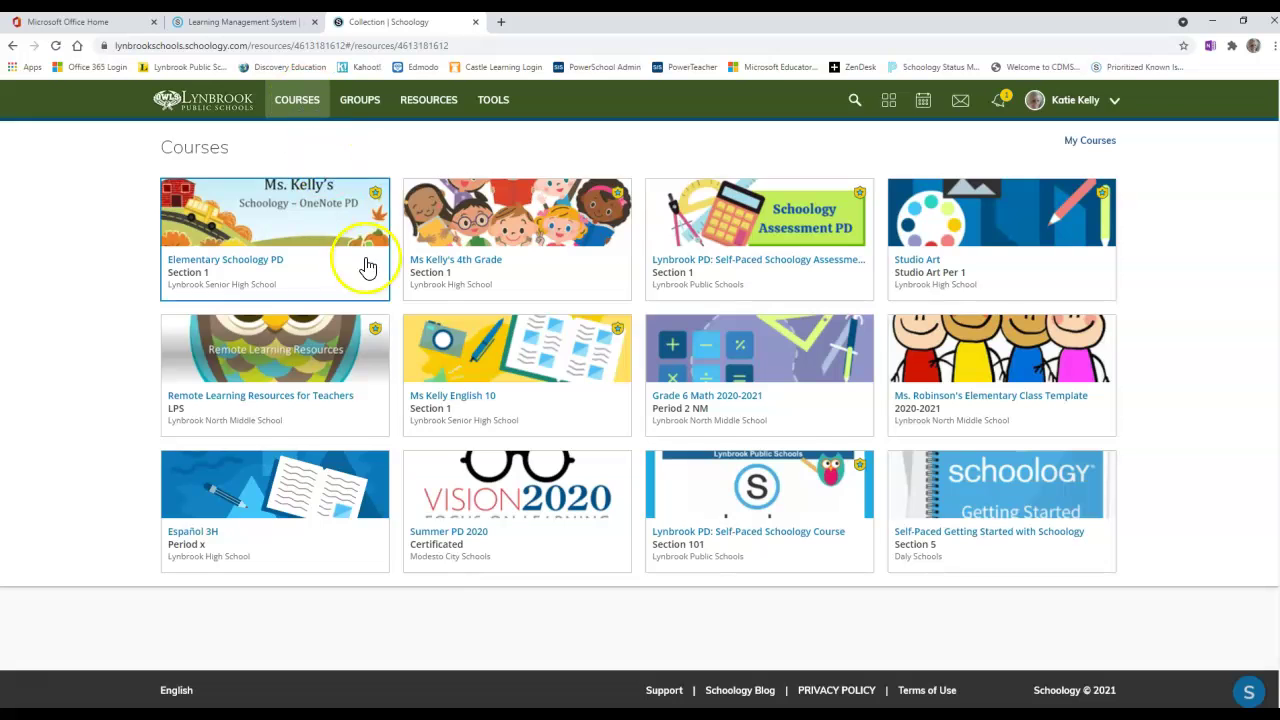
{"action": "left_click", "coordinate": [508, 397]}
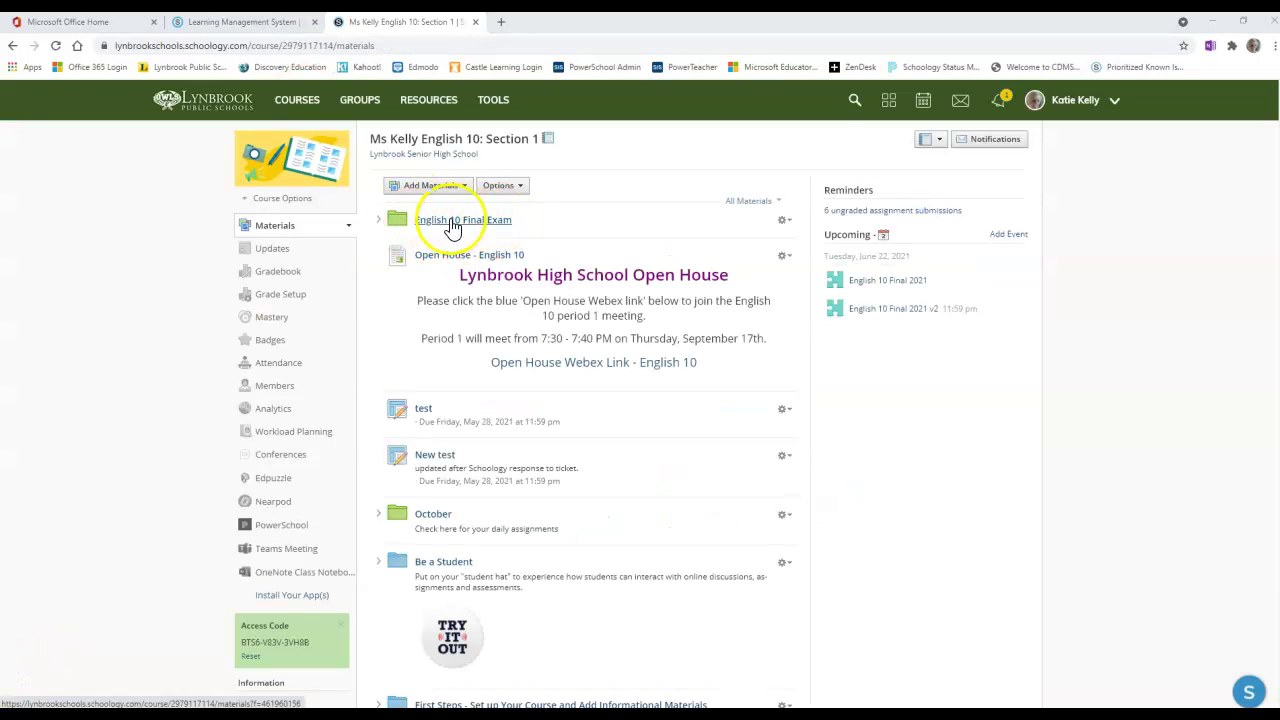
{"action": "left_click", "coordinate": [787, 222]}
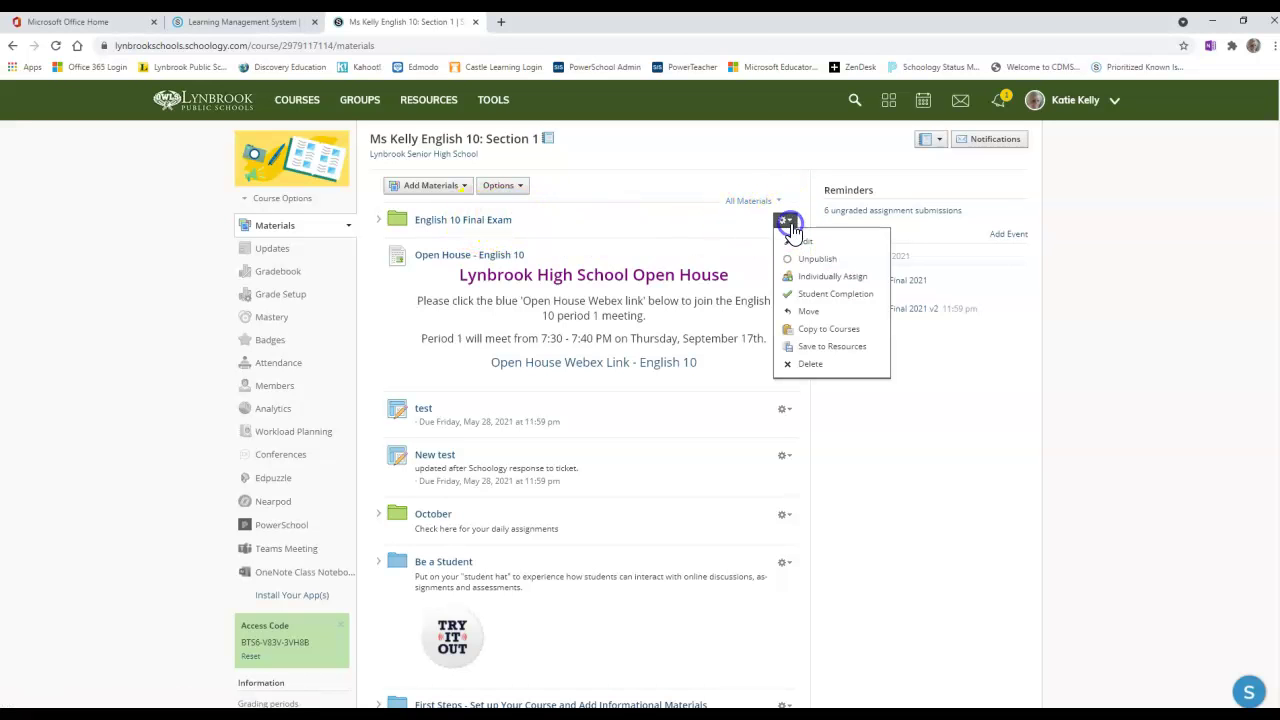
{"action": "left_click", "coordinate": [821, 258]}
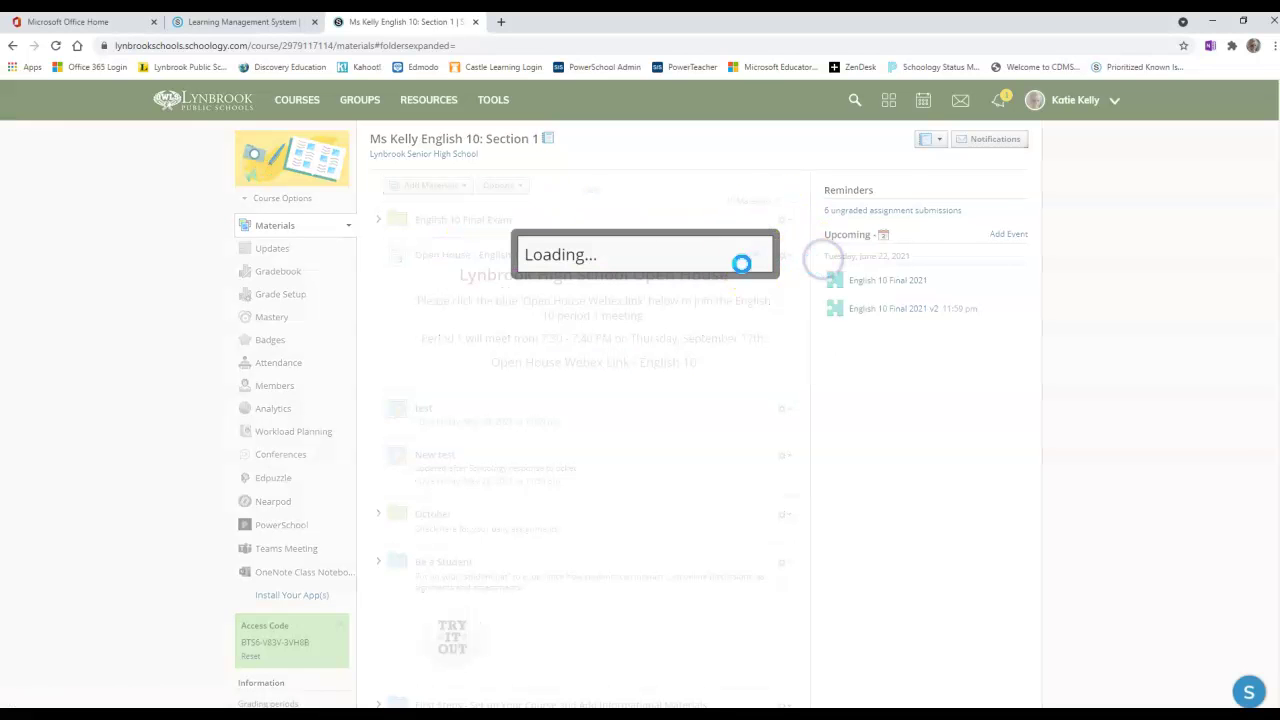
{"action": "left_click", "coordinate": [627, 291]}
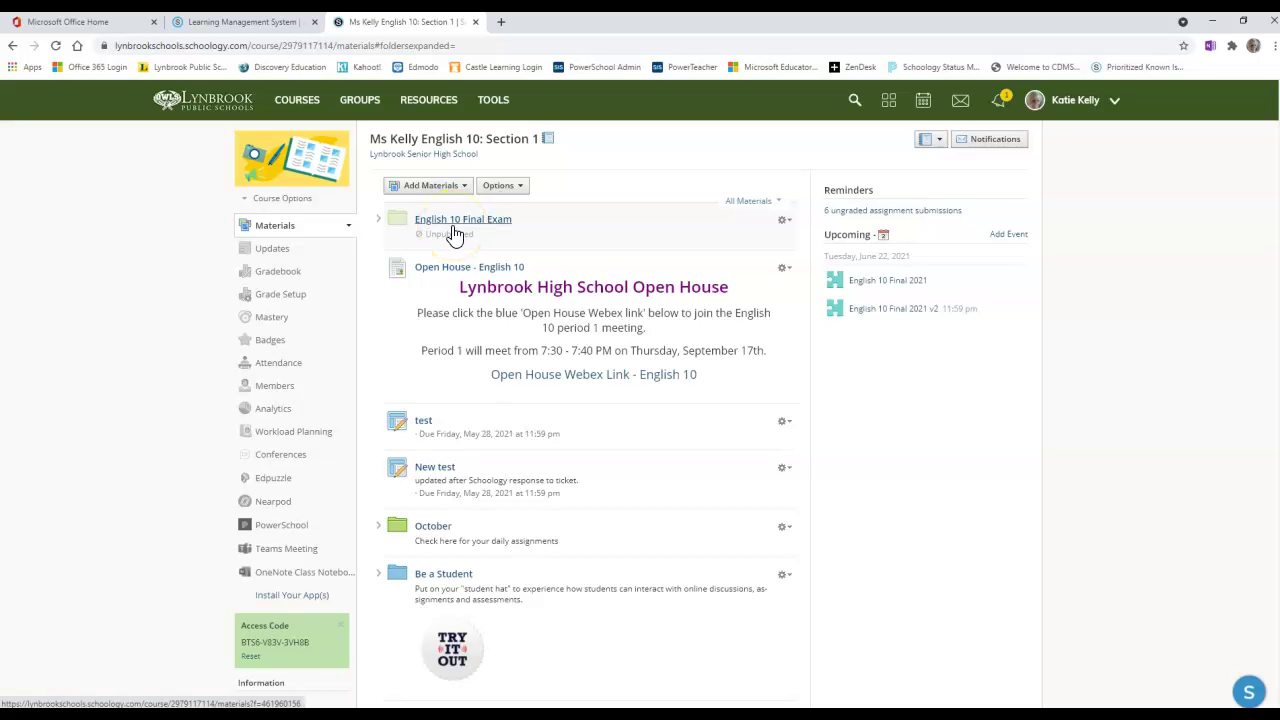
Step: In the English 10 Final Exam folder, assign English 10 Final 2021 to Group 1 only and save the changes
{"action": "left_click", "coordinate": [458, 227]}
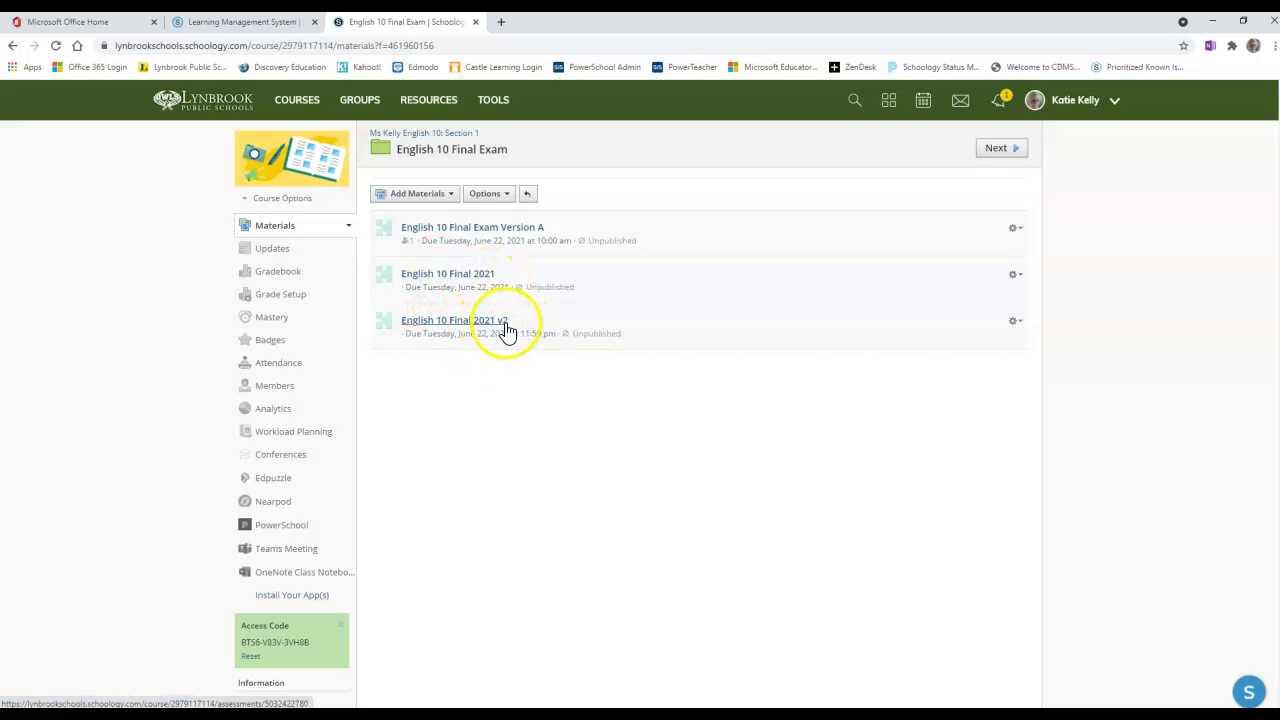
{"action": "left_click", "coordinate": [1015, 276]}
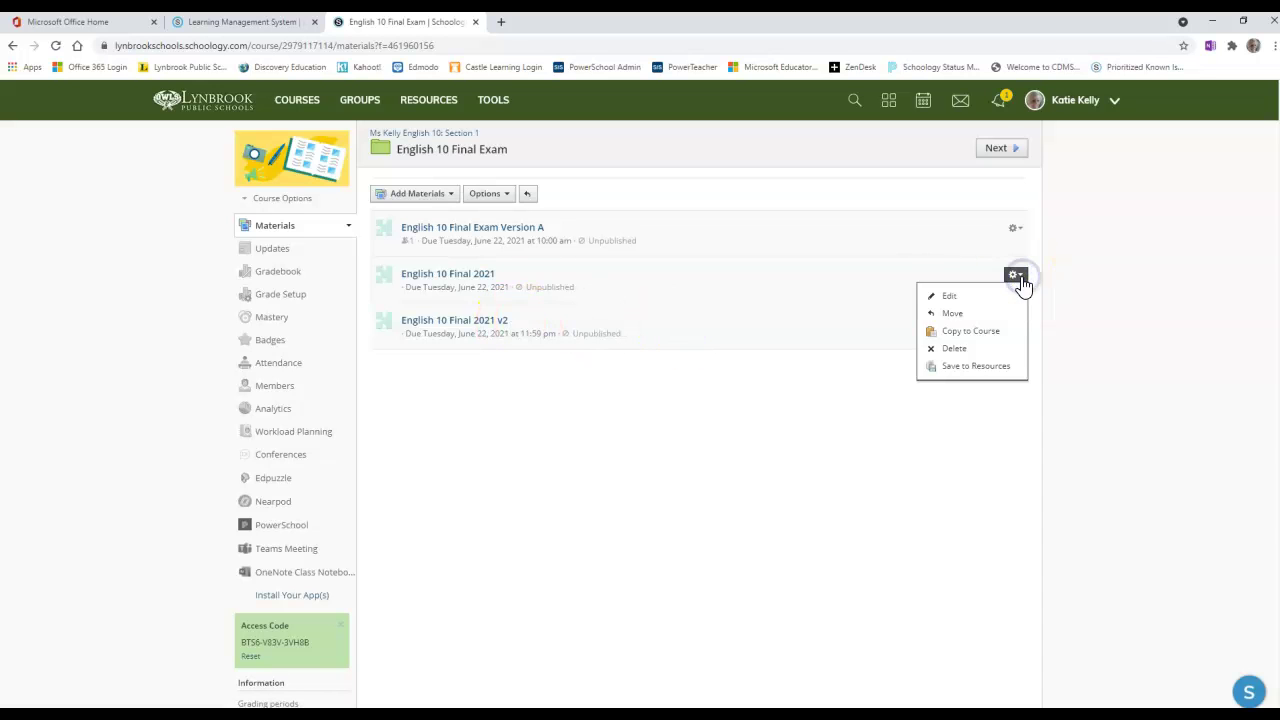
{"action": "left_click", "coordinate": [955, 290]}
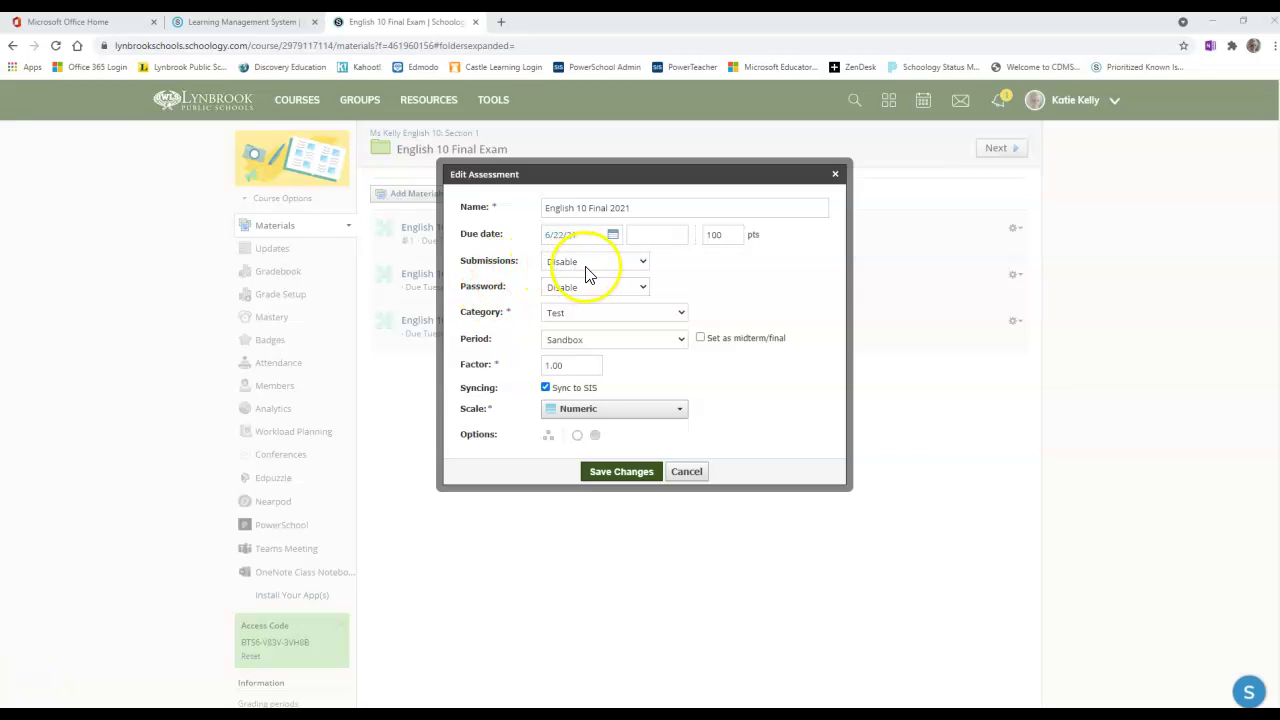
{"action": "left_click", "coordinate": [588, 263]}
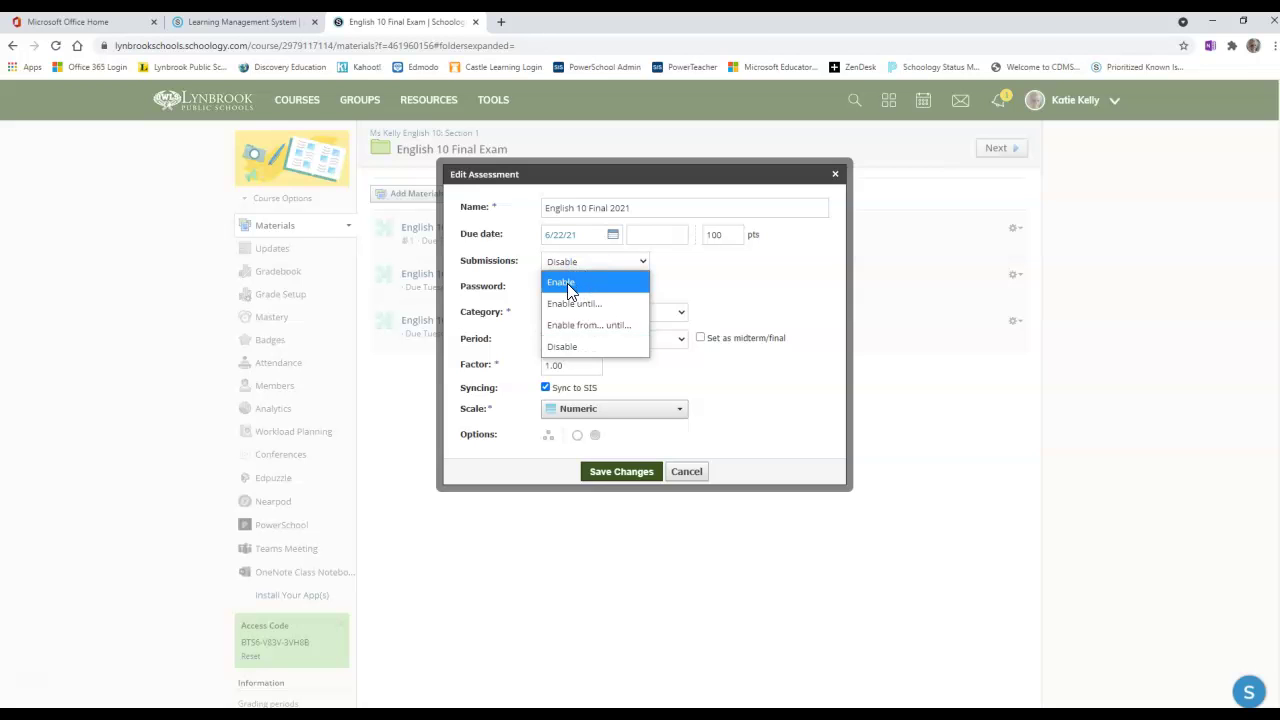
{"action": "left_click", "coordinate": [502, 272]}
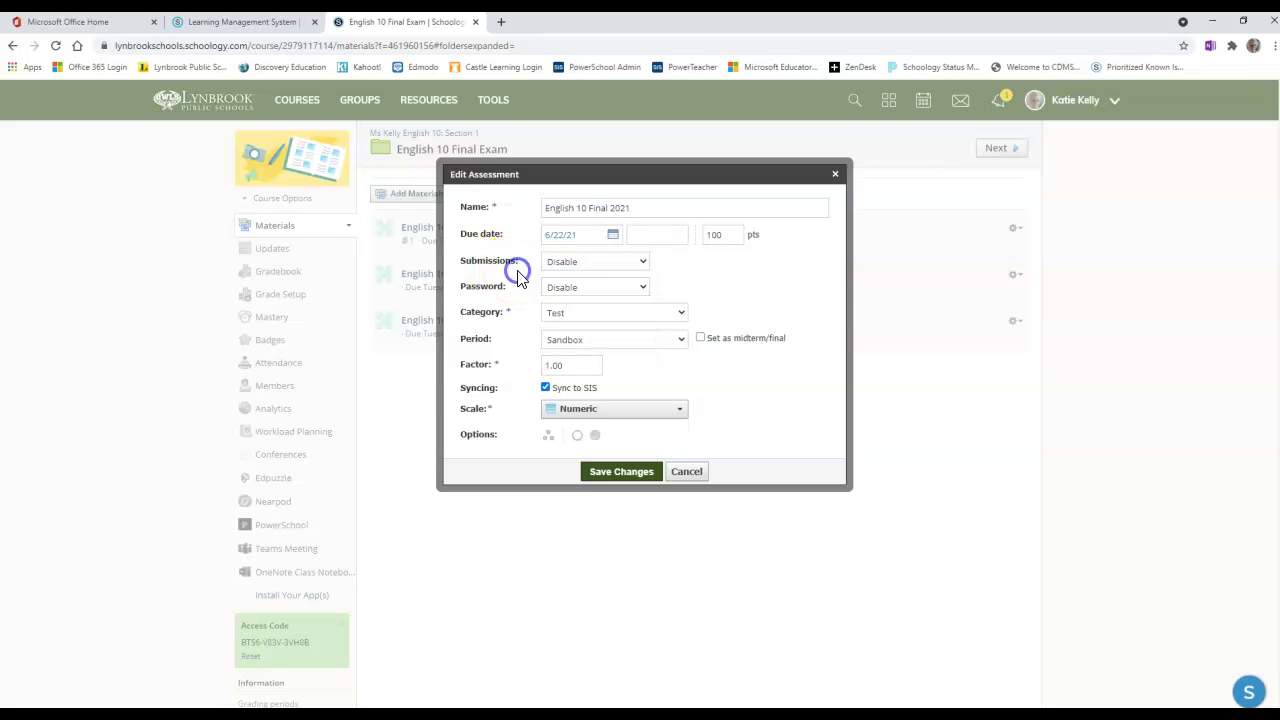
{"action": "left_click", "coordinate": [550, 440]}
{"action": "left_click", "coordinate": [574, 430]}
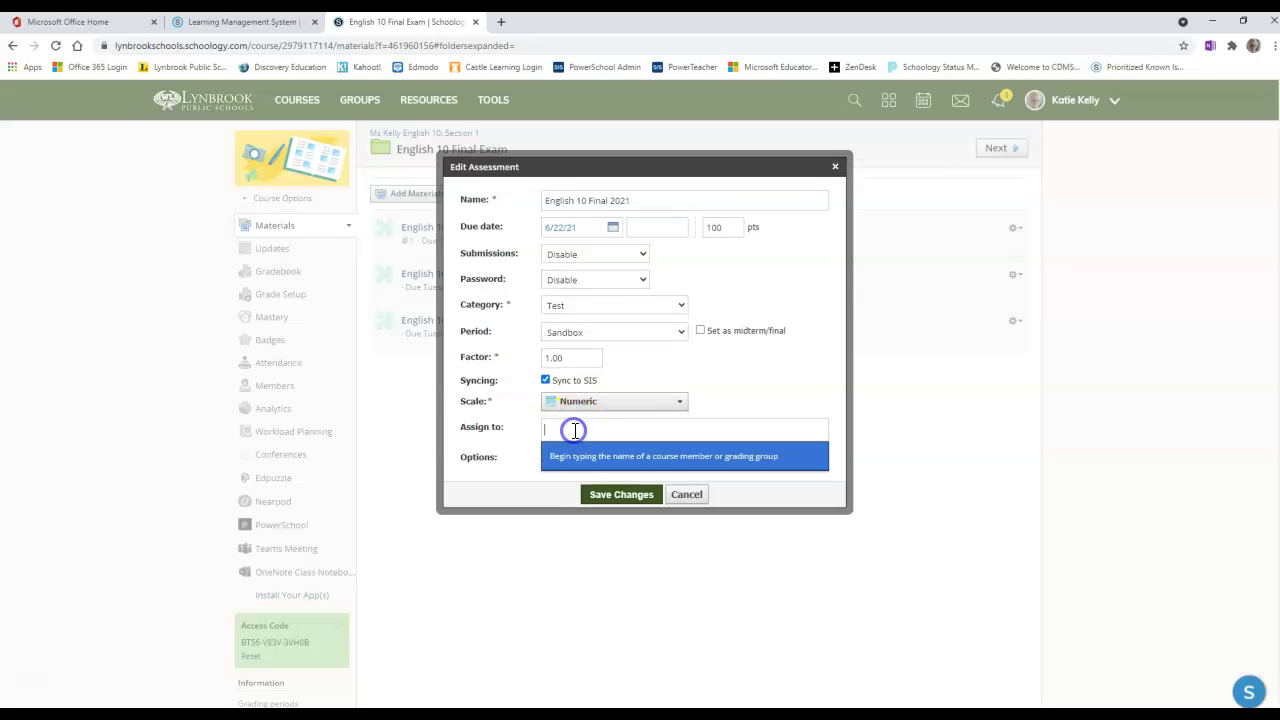
{"action": "type", "text": "gro"}
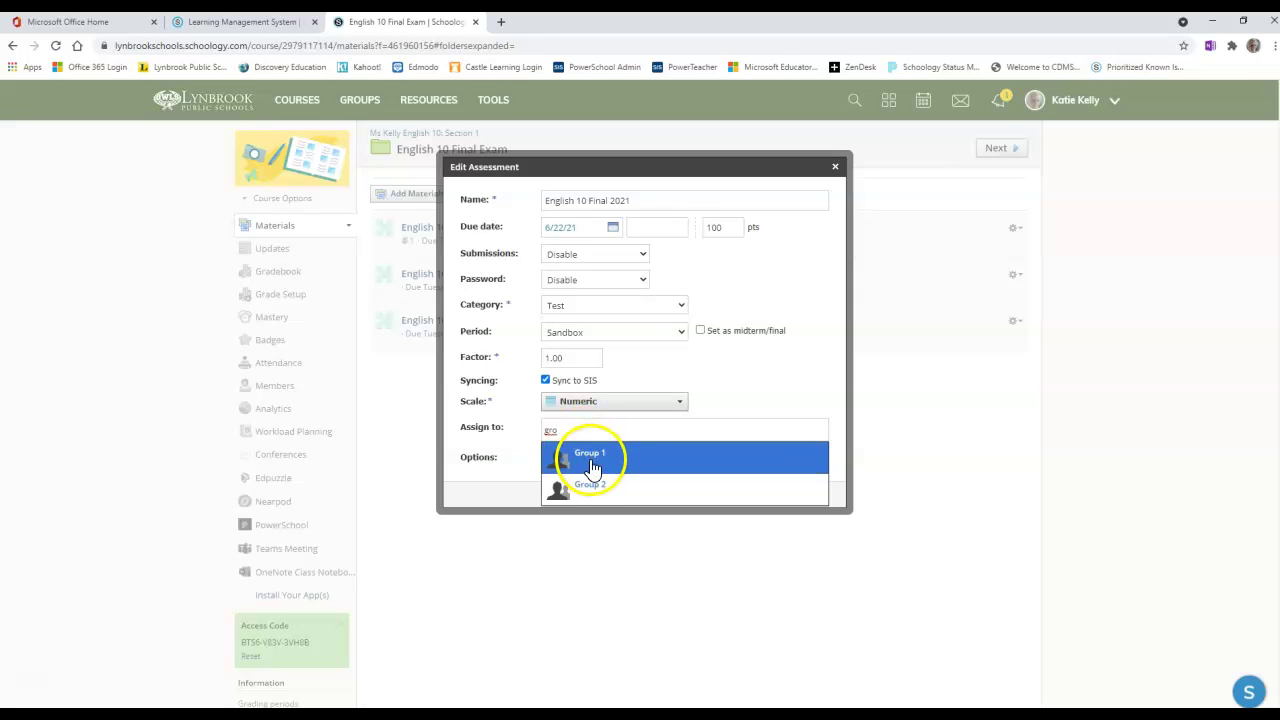
{"action": "left_click", "coordinate": [592, 458]}
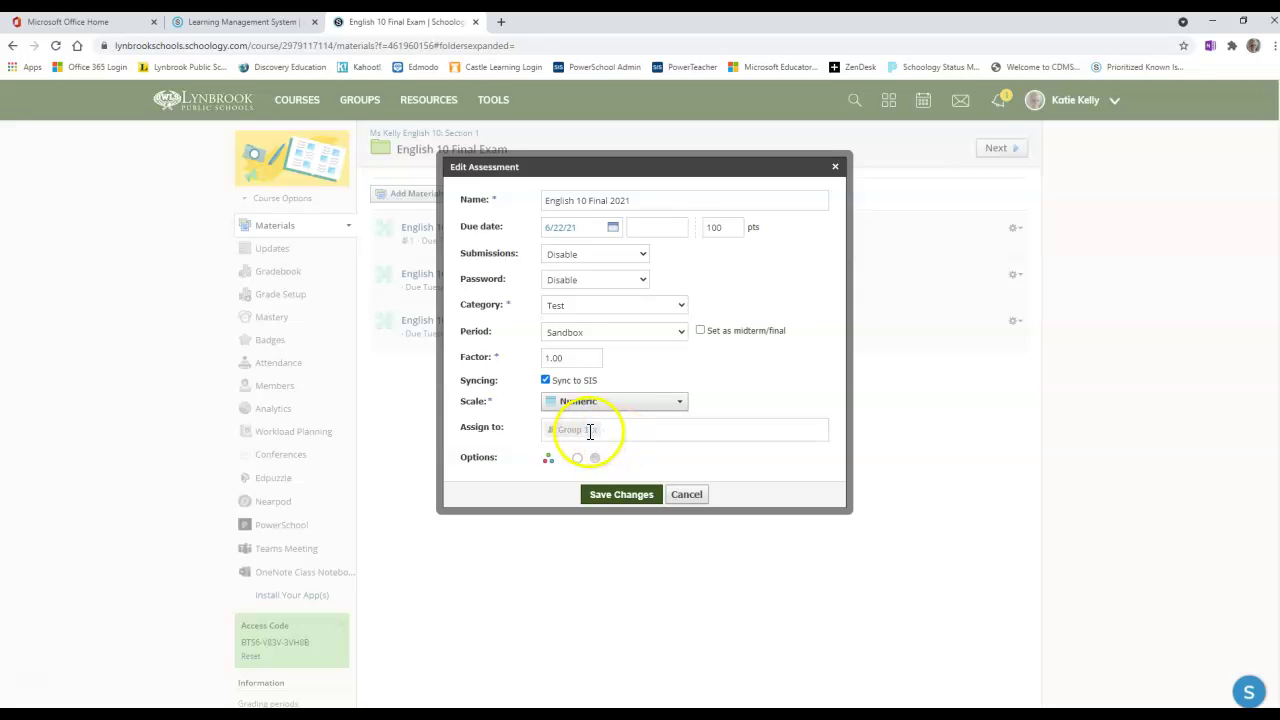
{"action": "left_click", "coordinate": [626, 496]}
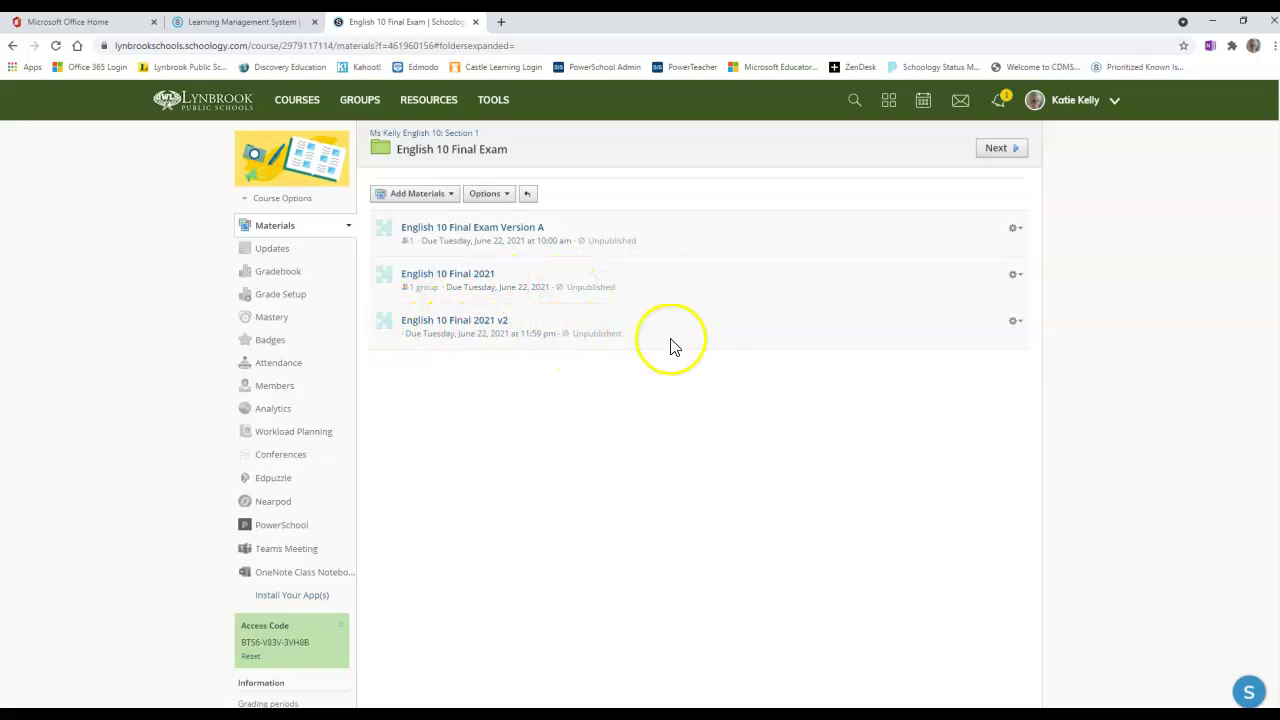
Step: Assign English 10 Final 2021 v2 to Group 2 only and save the changes
{"action": "left_click", "coordinate": [1015, 321]}
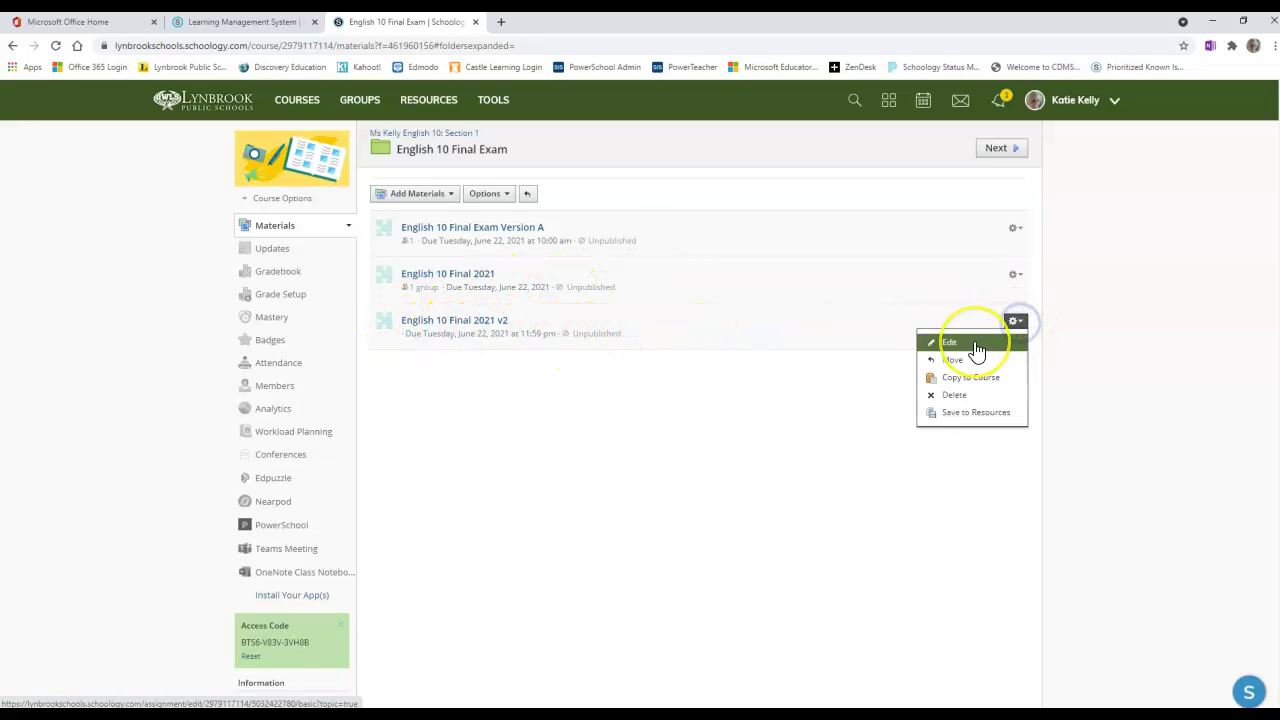
{"action": "left_click", "coordinate": [975, 343]}
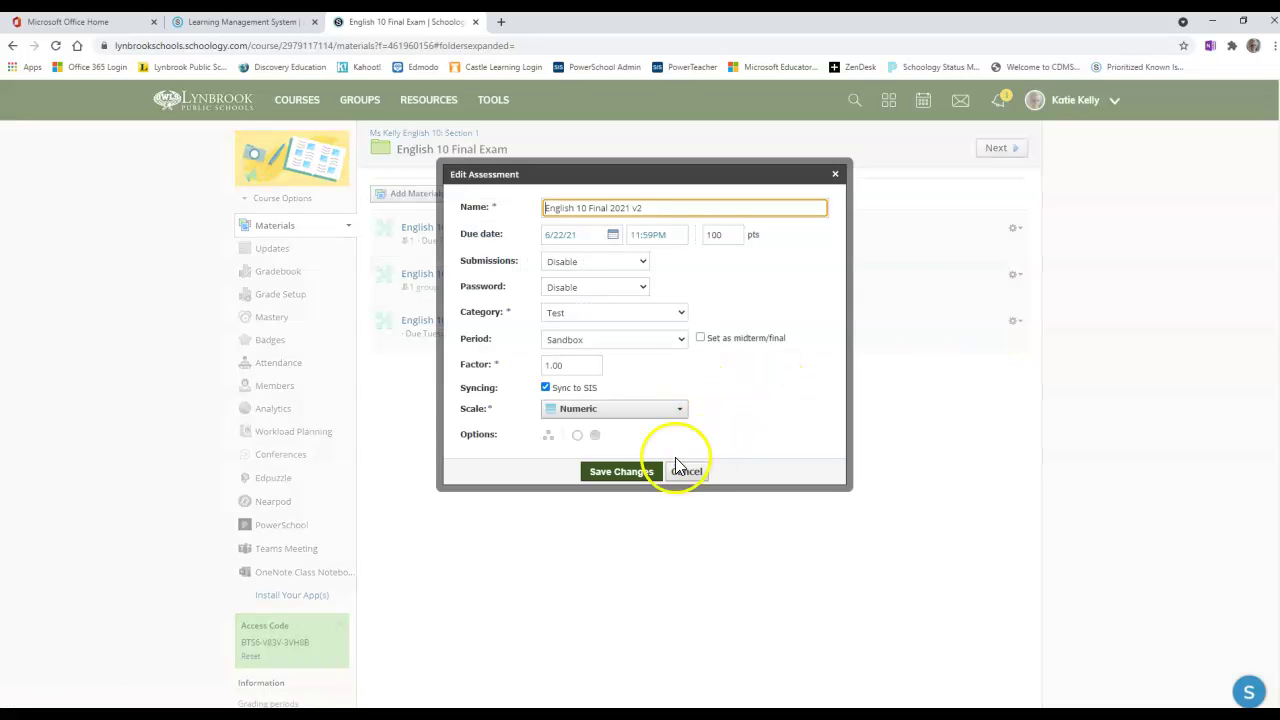
{"action": "left_click", "coordinate": [548, 440]}
{"action": "left_click", "coordinate": [573, 429]}
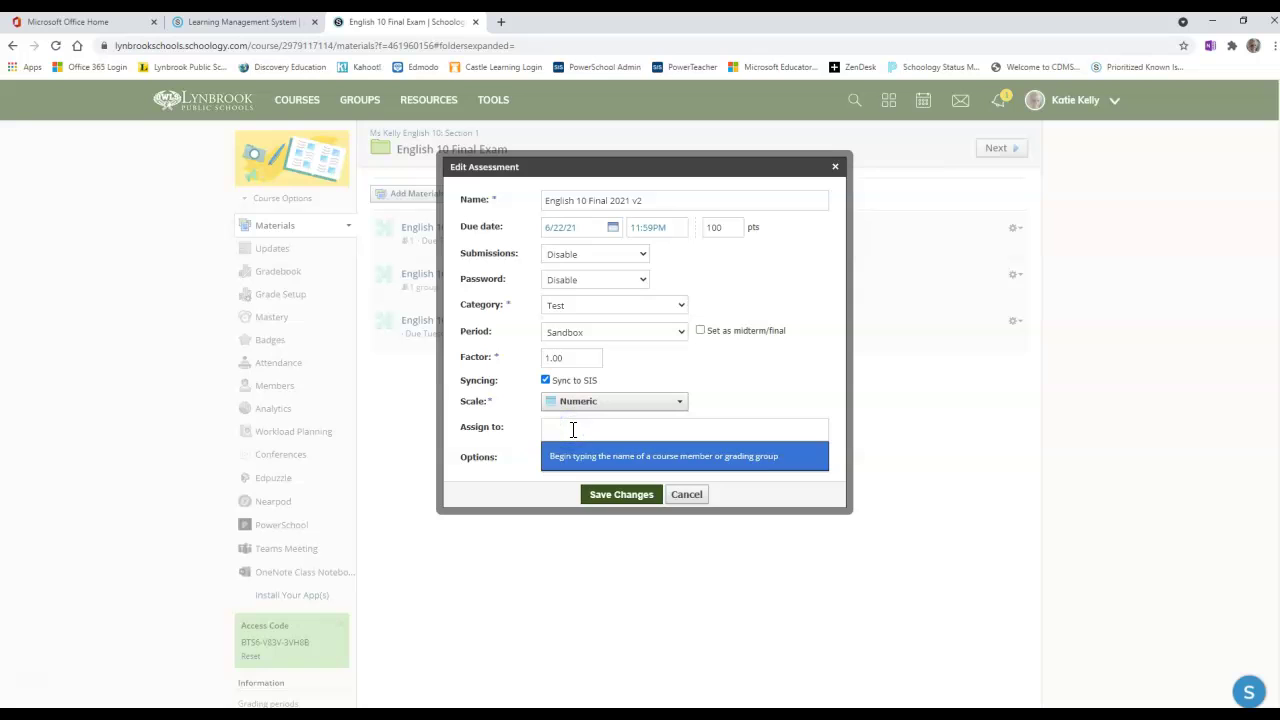
{"action": "type", "text": "gr"}
{"action": "left_click", "coordinate": [590, 490]}
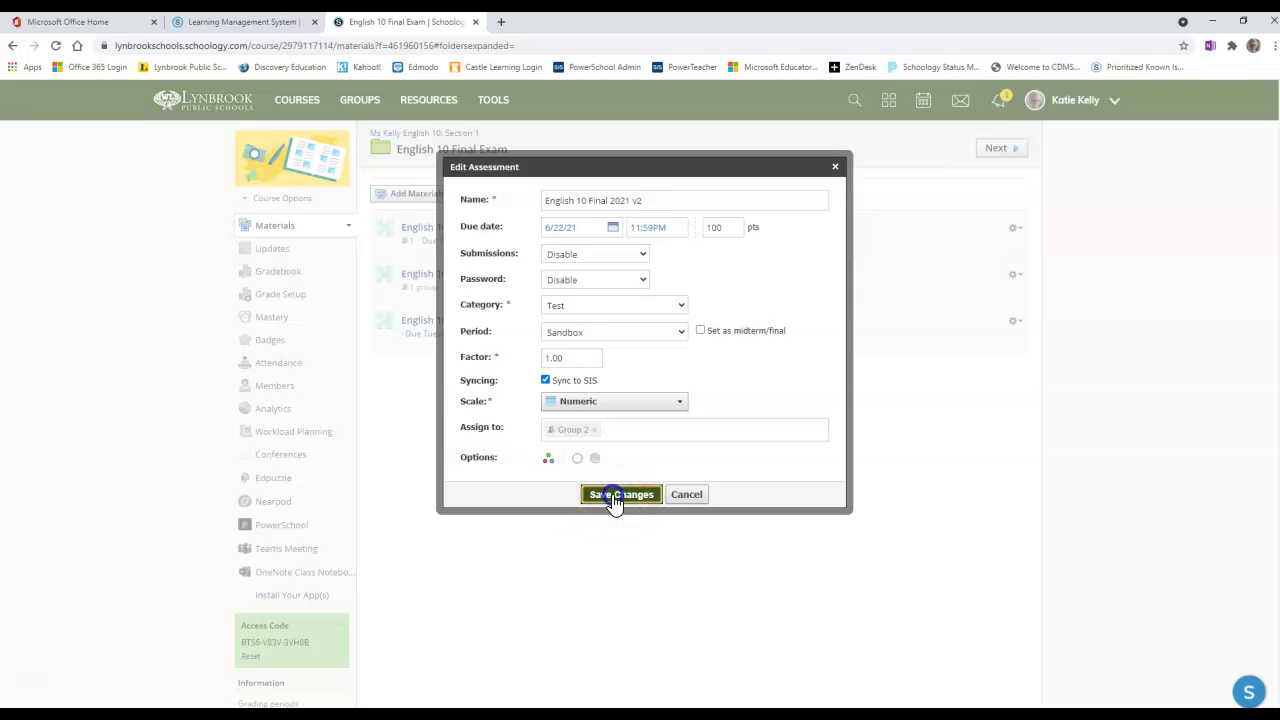
{"action": "left_click", "coordinate": [615, 496]}
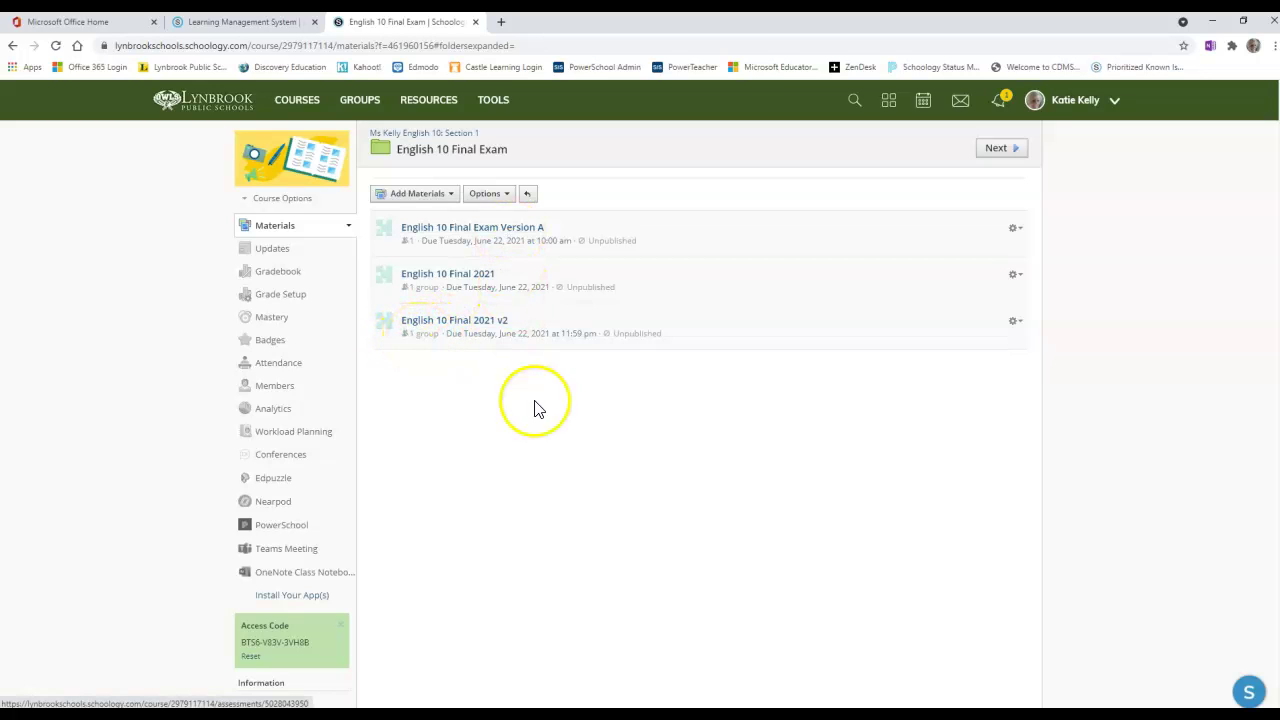
Step: Return to the course materials and publish the English 10 Final Exam folder
{"action": "left_click", "coordinate": [436, 136]}
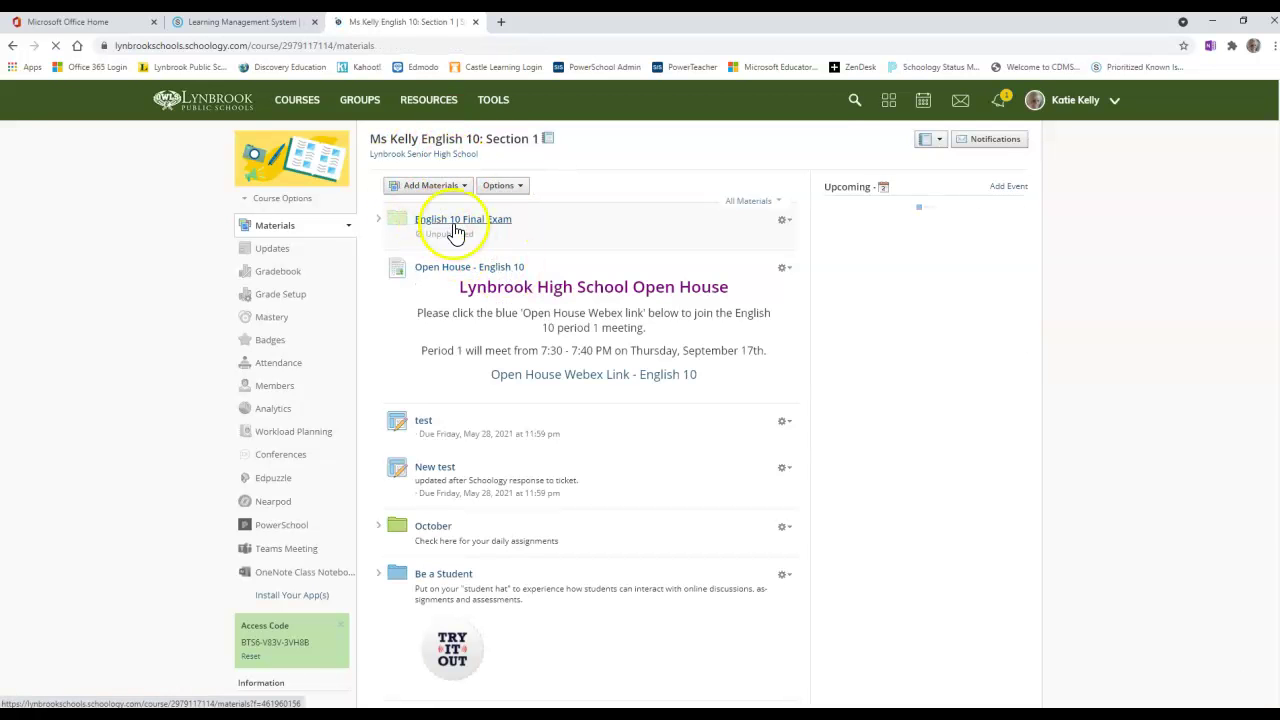
{"action": "left_click", "coordinate": [783, 219]}
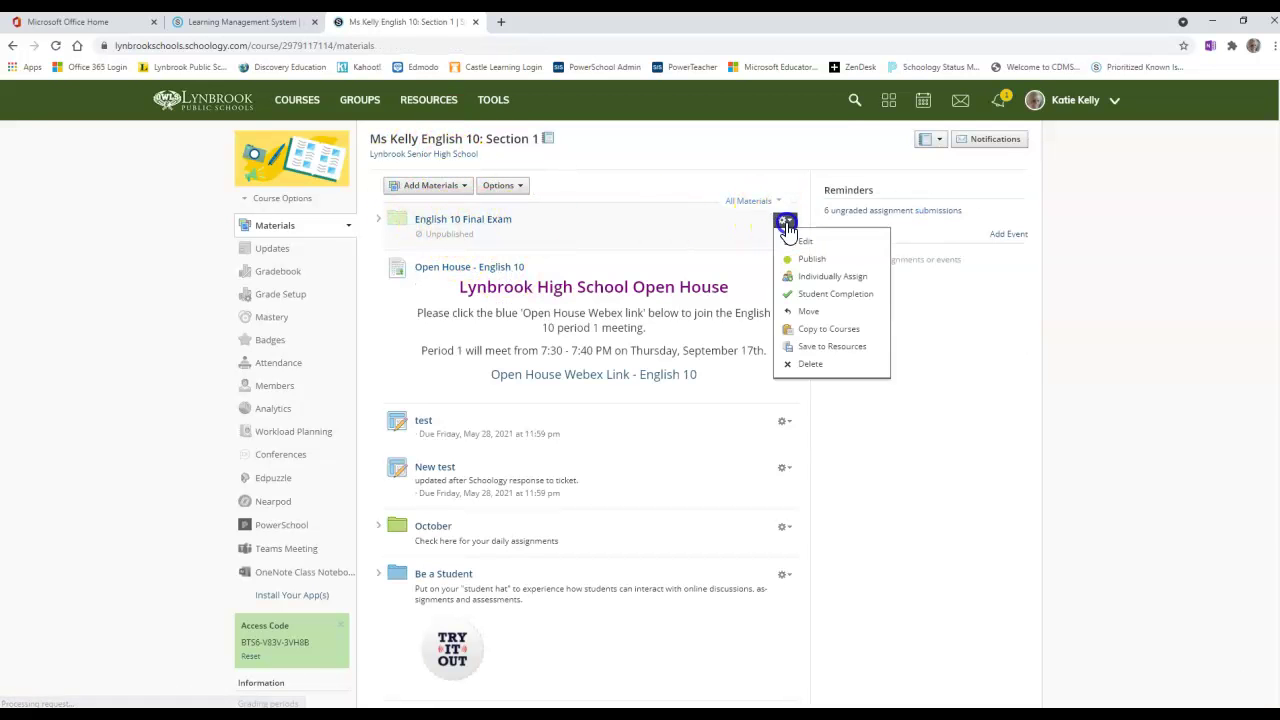
{"action": "left_click", "coordinate": [811, 260]}
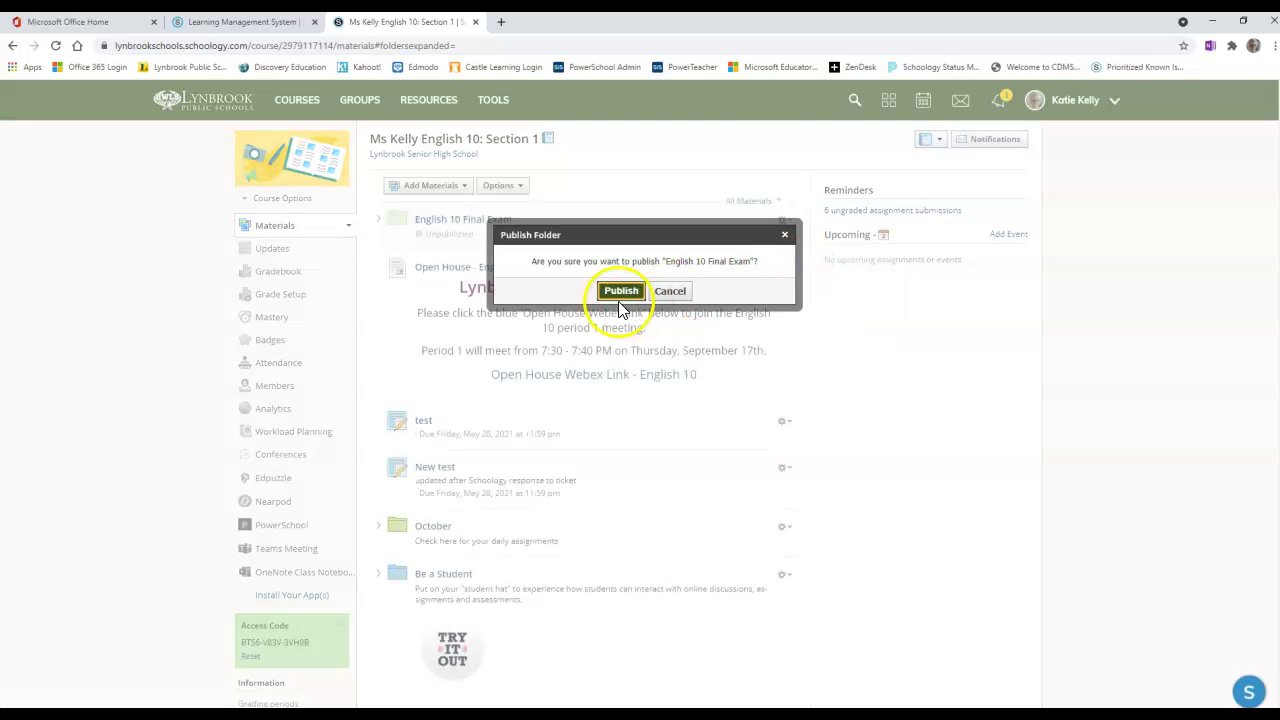
{"action": "left_click", "coordinate": [621, 292]}
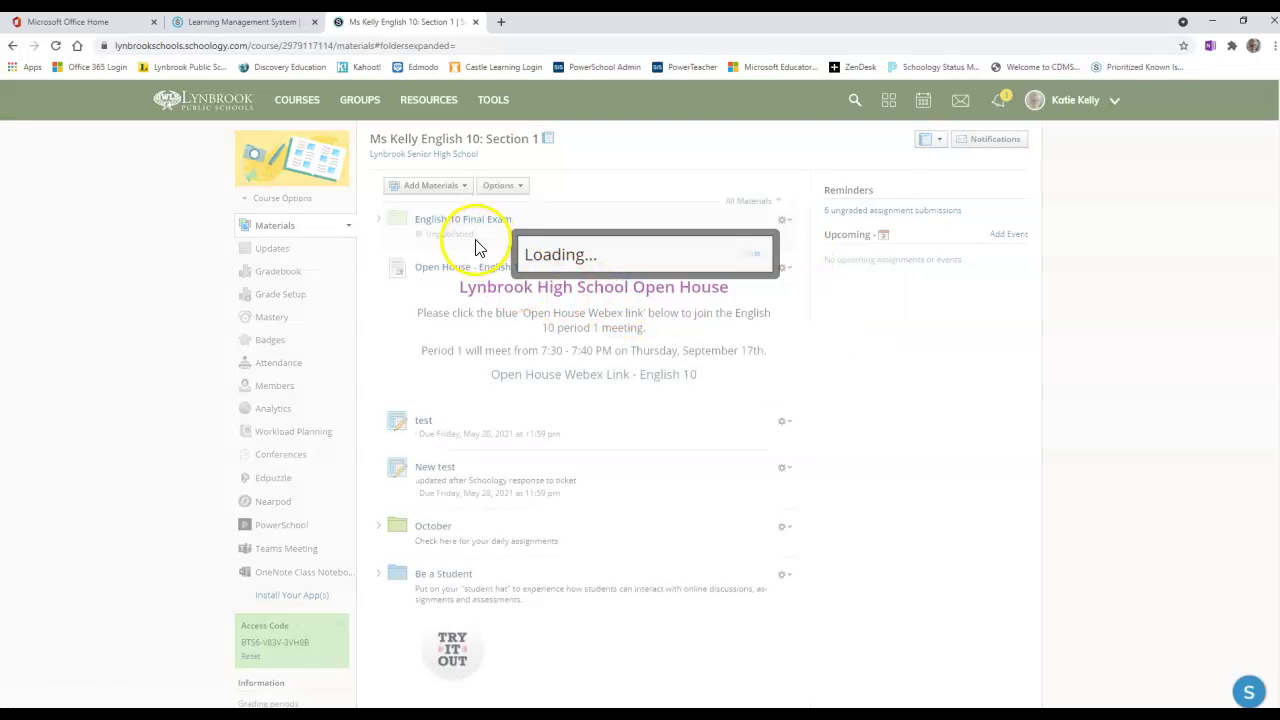
Step: In the English 10 Final Exam folder, set submissions to Enable for English 10 Final 2021 and save
{"action": "left_click", "coordinate": [450, 221]}
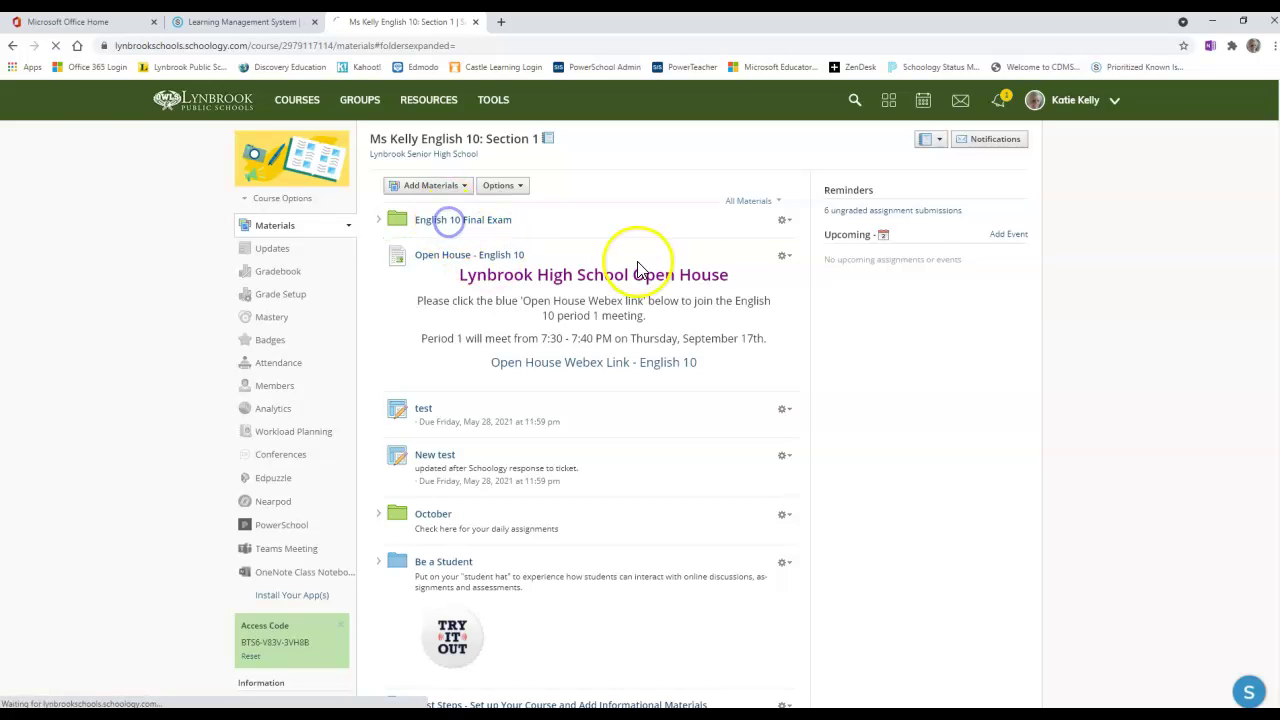
{"action": "left_click", "coordinate": [1014, 274]}
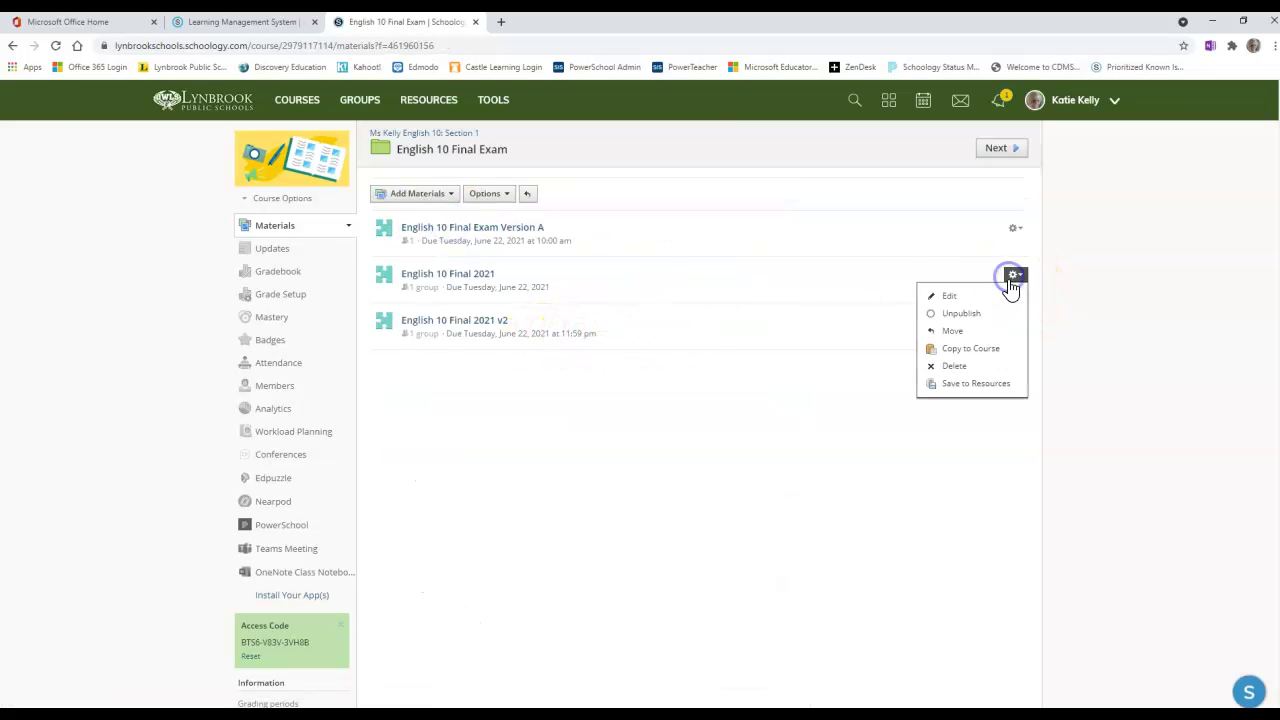
{"action": "left_click", "coordinate": [955, 297]}
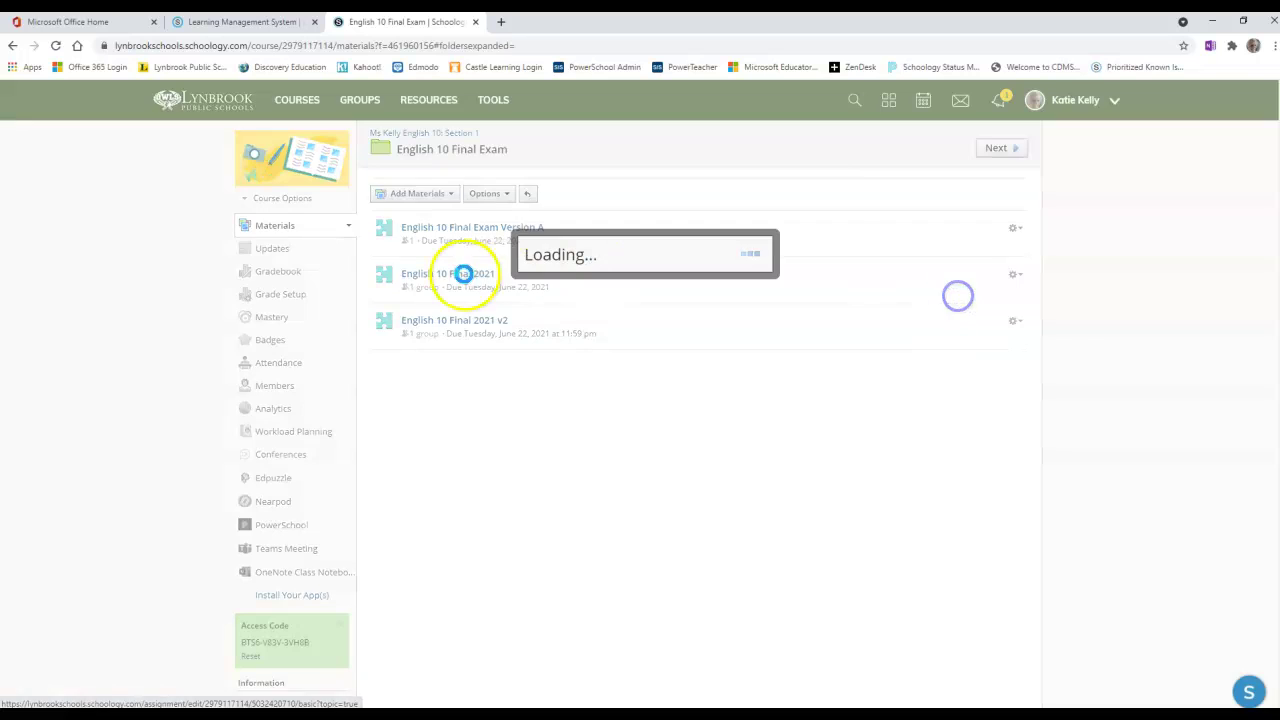
{"action": "left_click", "coordinate": [581, 256]}
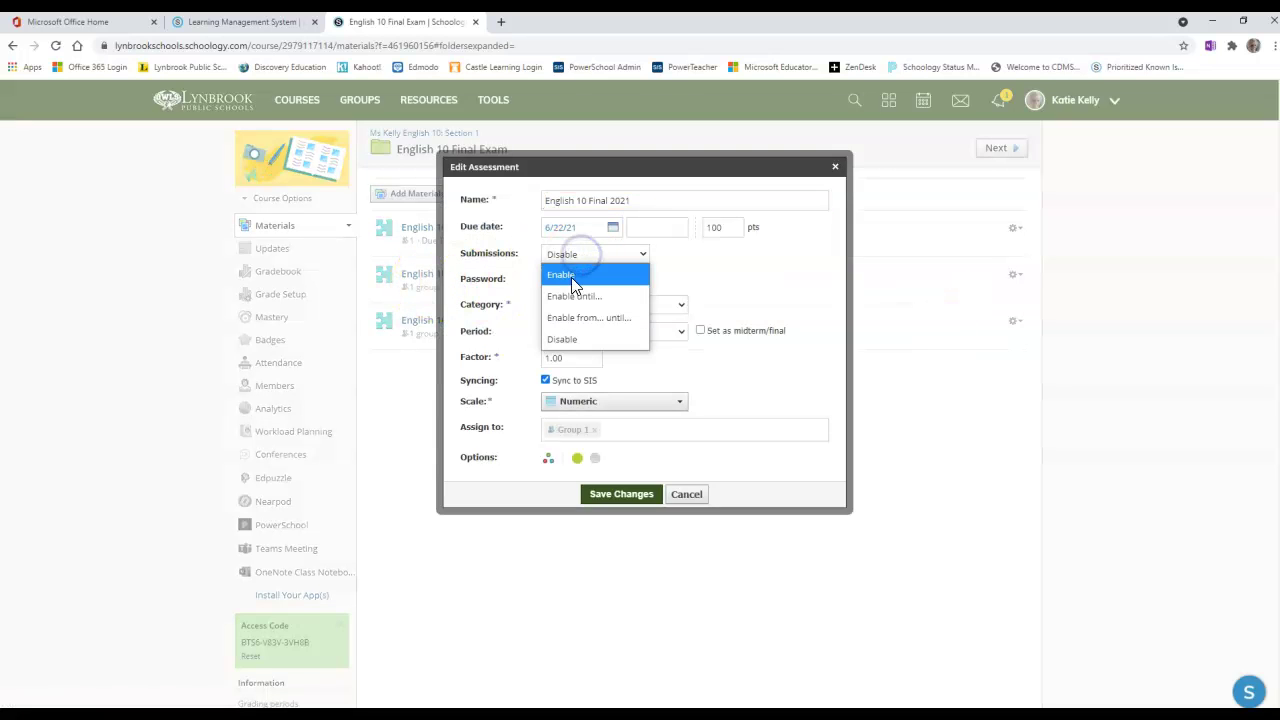
{"action": "left_click", "coordinate": [570, 276]}
{"action": "left_click", "coordinate": [608, 497]}
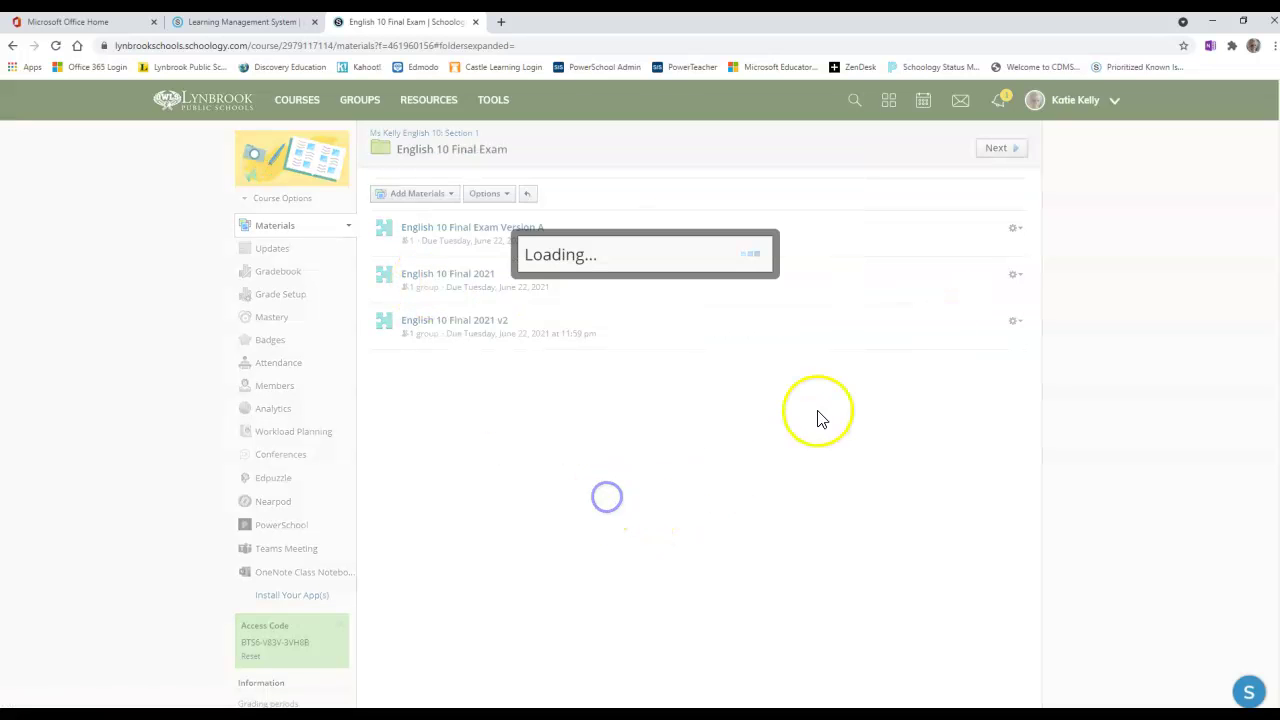
Step: Set submissions to Enable for English 10 Final 2021 v2 and save the changes
{"action": "left_click", "coordinate": [1014, 321]}
{"action": "left_click", "coordinate": [958, 343]}
{"action": "left_click", "coordinate": [576, 255]}
{"action": "left_click", "coordinate": [560, 274]}
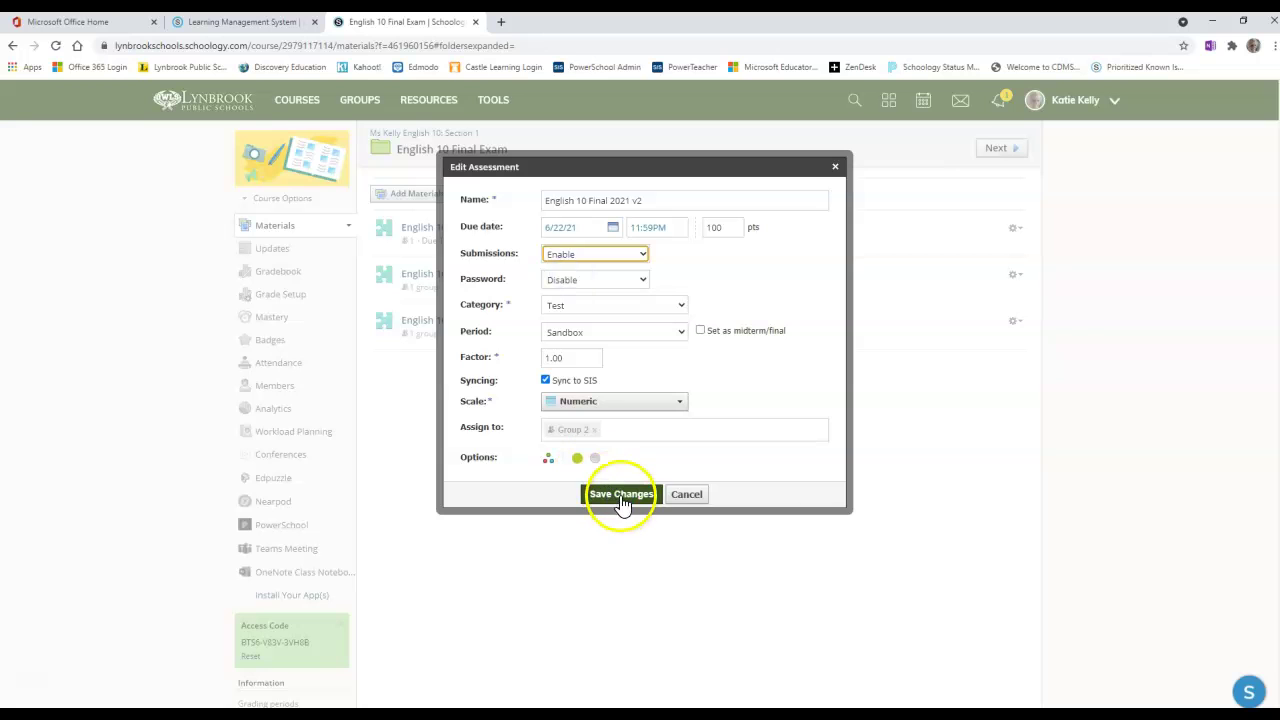
{"action": "left_click", "coordinate": [621, 494]}
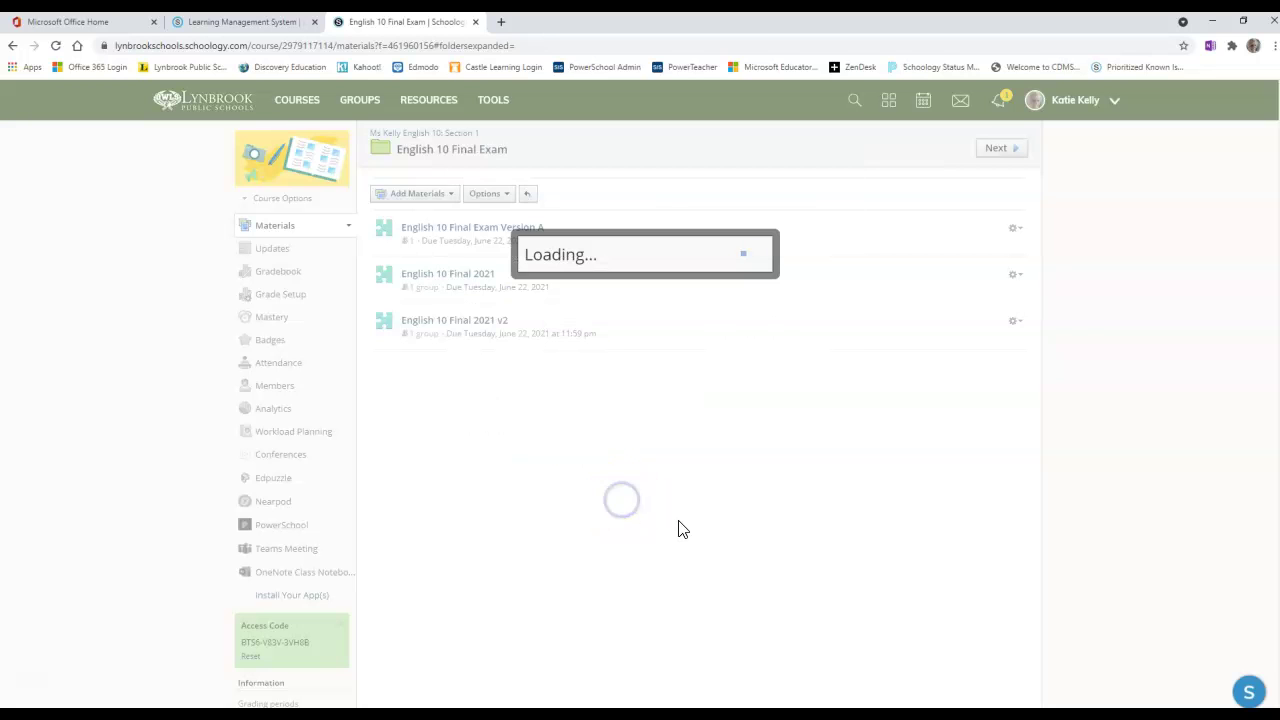